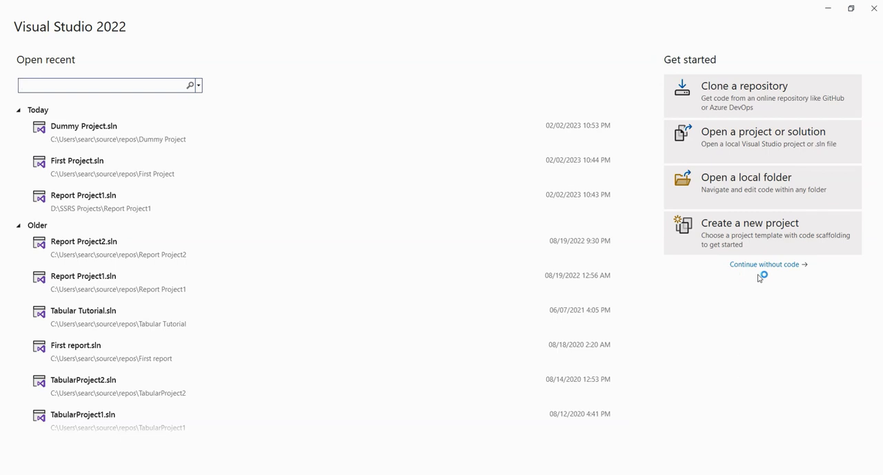
Step: Start a new project from the Report Server Project template, searching the templates for "report"
left_click(759, 267)
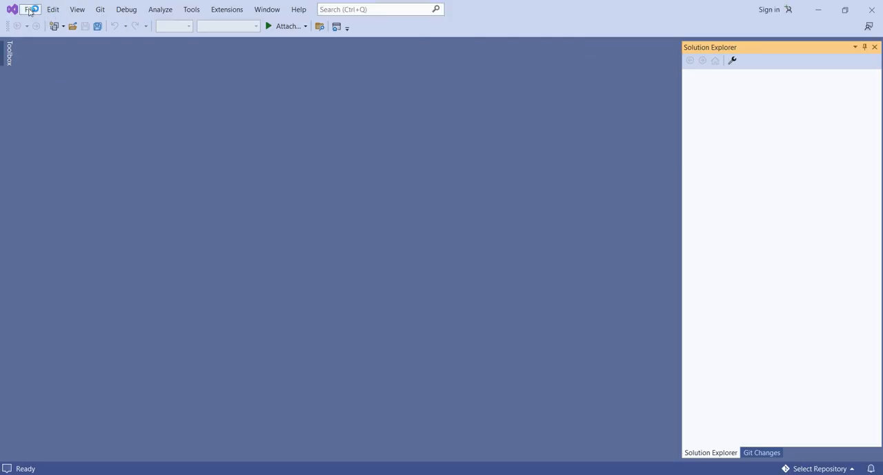
left_click(30, 9)
mouse_move(120, 26)
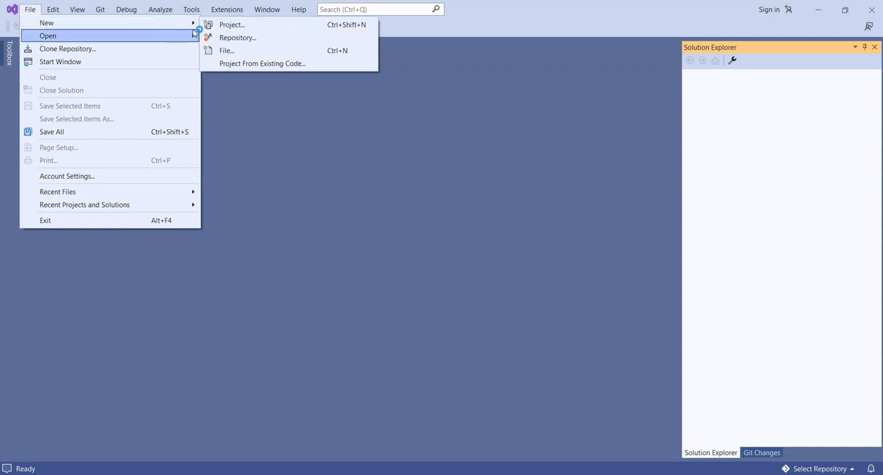
left_click(236, 28)
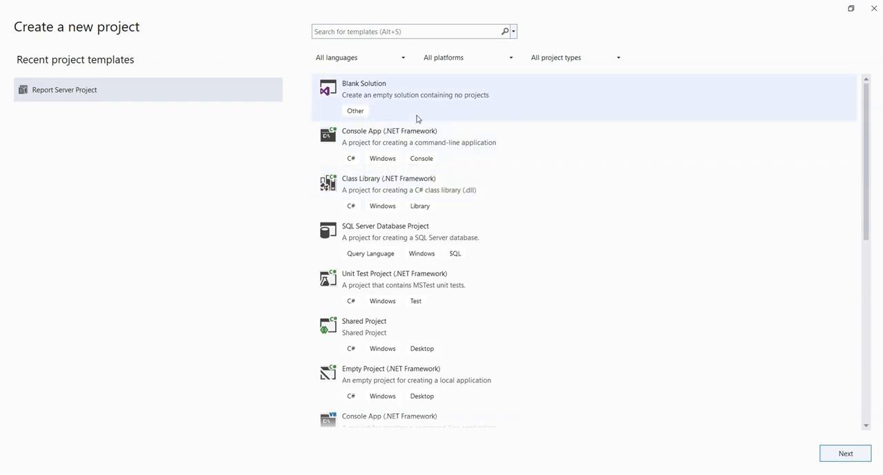
left_click(389, 28)
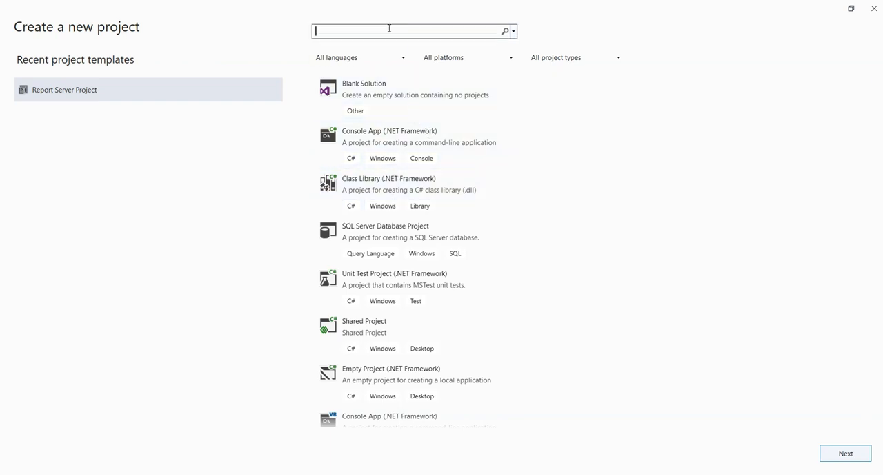
type("report")
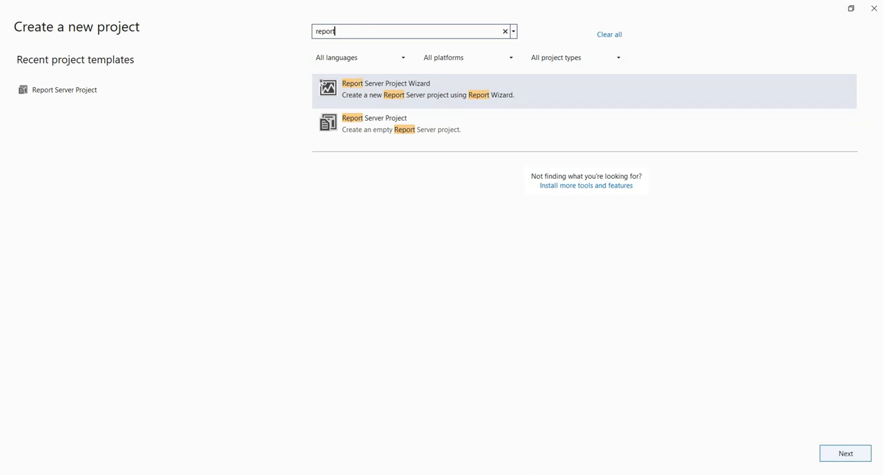
left_click(383, 131)
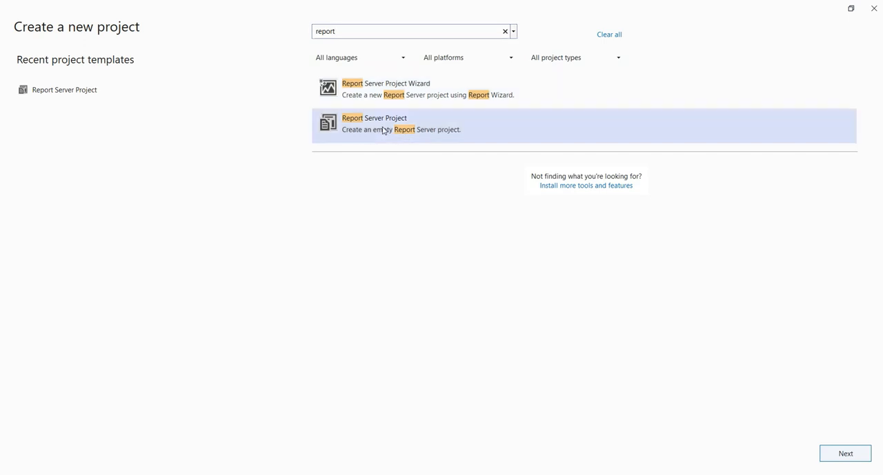
left_click(855, 460)
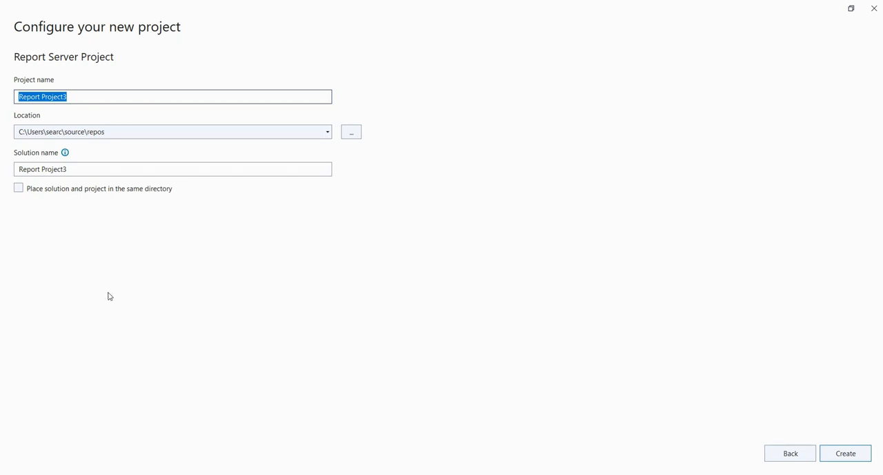
Step: Name the new project SSRS Reports
type("SS")
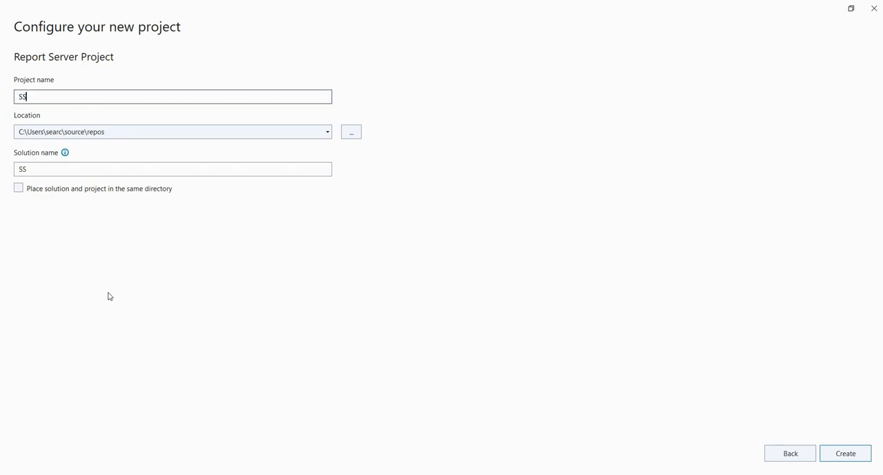
type("RS Reports")
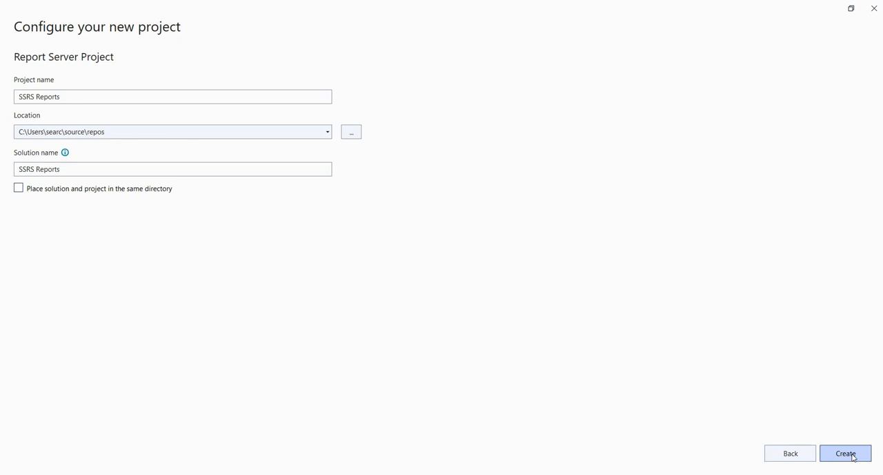
Step: Browse for the project location and create a new folder named Reports inside the Dummy Project folder
left_click(352, 132)
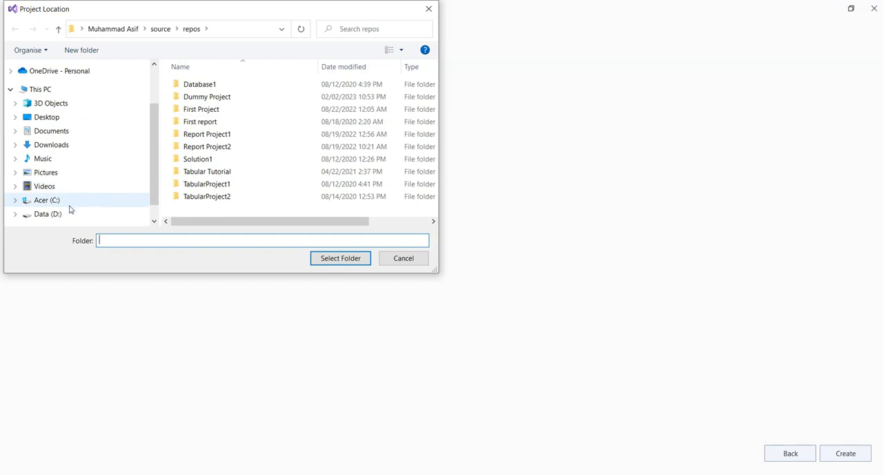
left_click(201, 99)
double_click(201, 99)
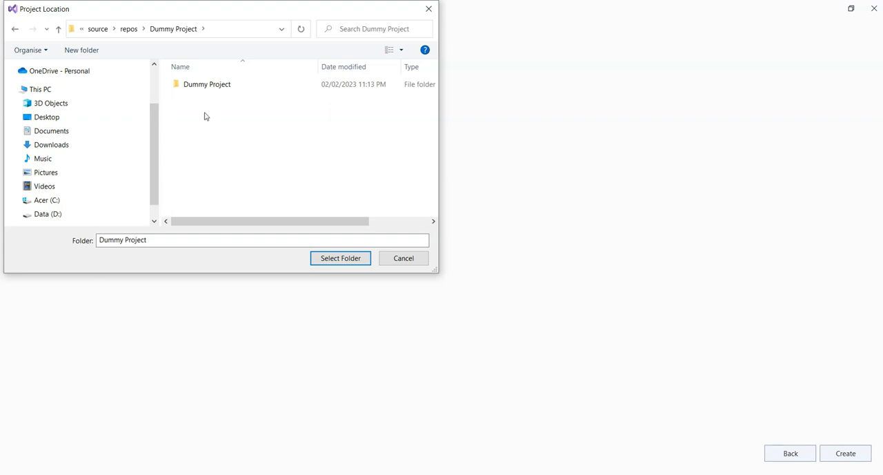
right_click(205, 116)
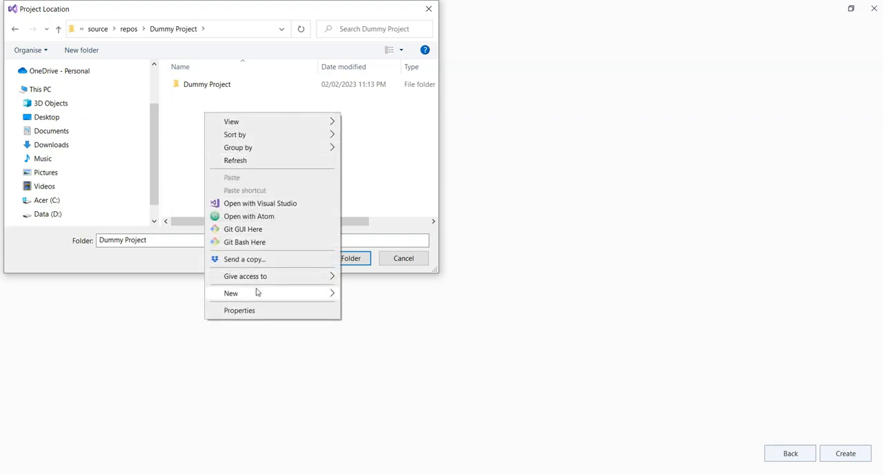
mouse_move(317, 294)
left_click(364, 296)
type("Rrp")
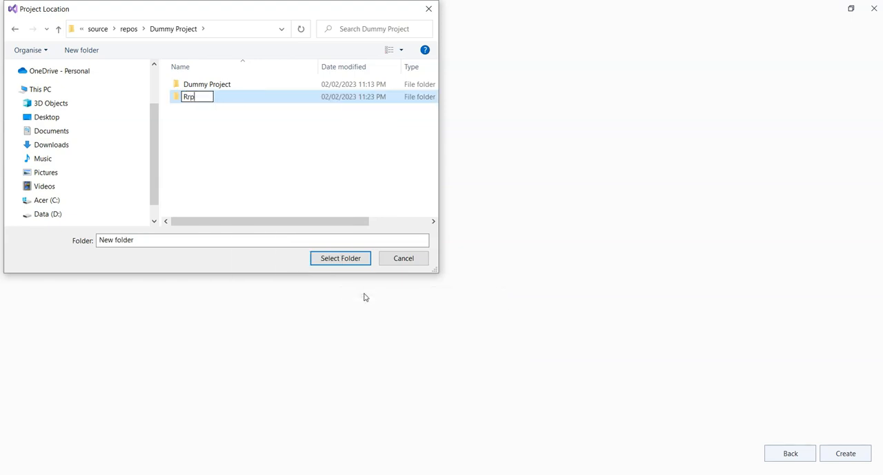
key("BackSpace")
key("BackSpace")
type("eports")
key("Return")
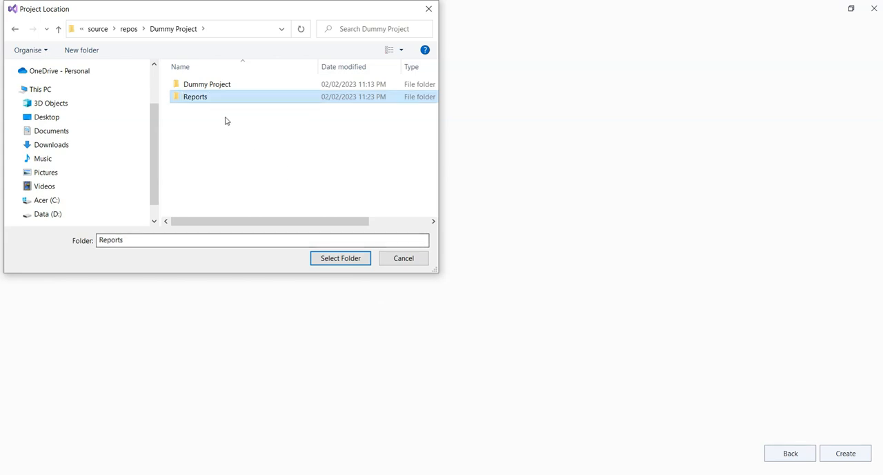
Step: Set the new Reports folder as the location and create the project with solution and project in the same directory
double_click(213, 99)
left_click(336, 258)
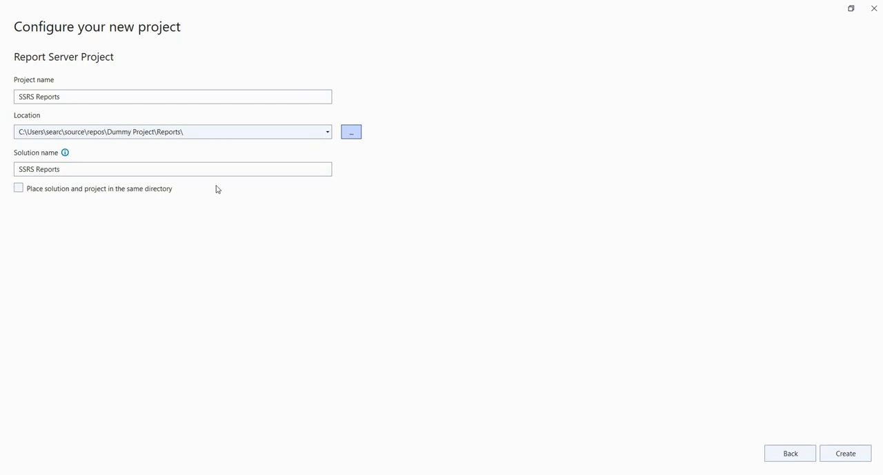
left_click(20, 189)
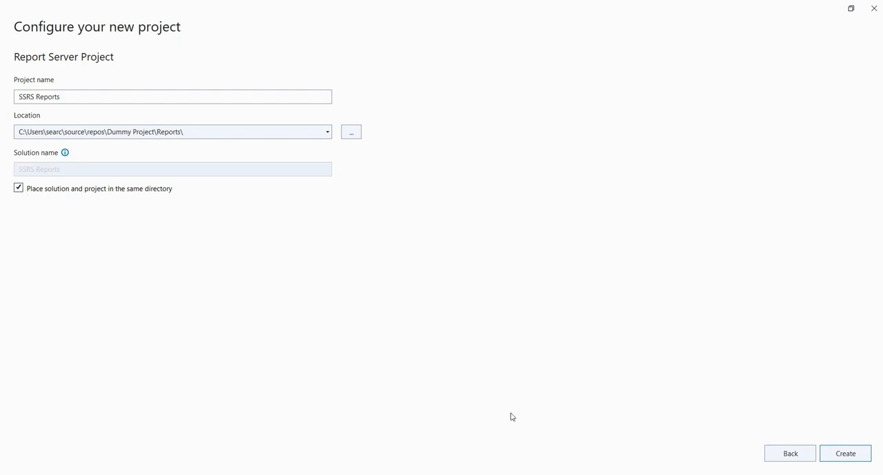
left_click(845, 455)
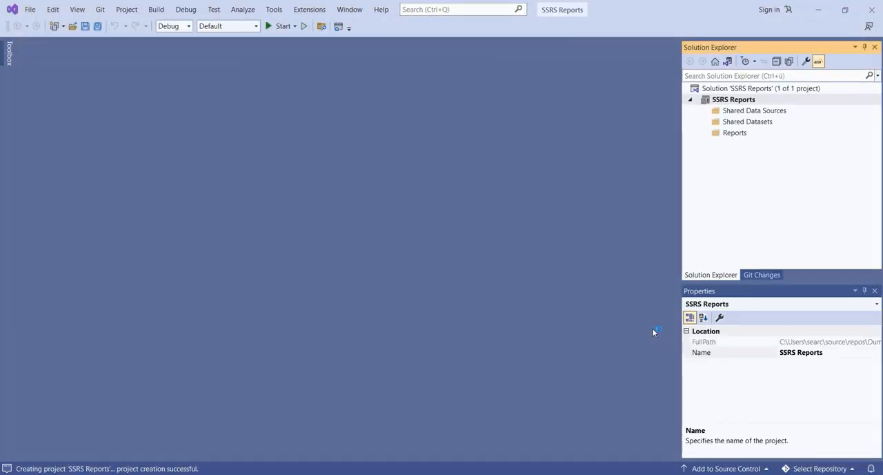
Step: Add a new shared data source to the project and name it SSRS DS
right_click(753, 113)
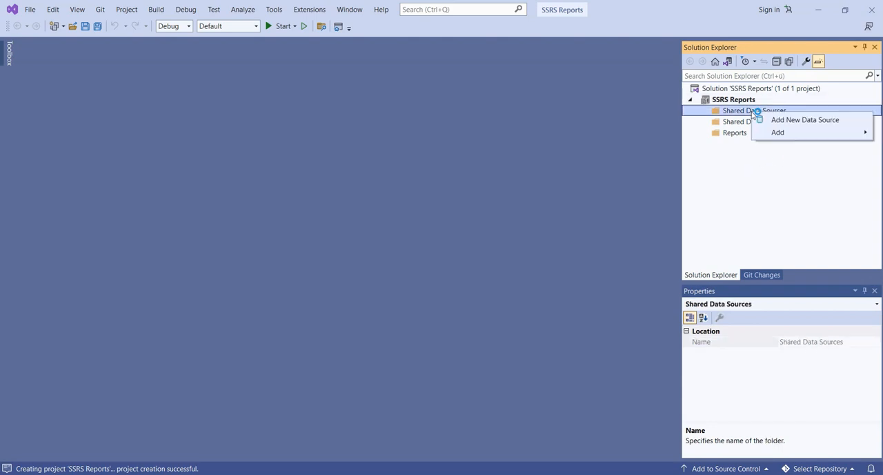
left_click(786, 122)
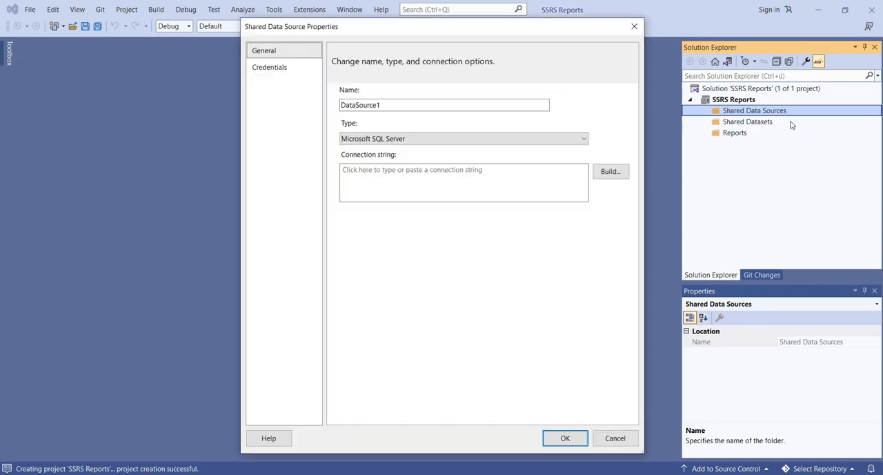
left_click(416, 101)
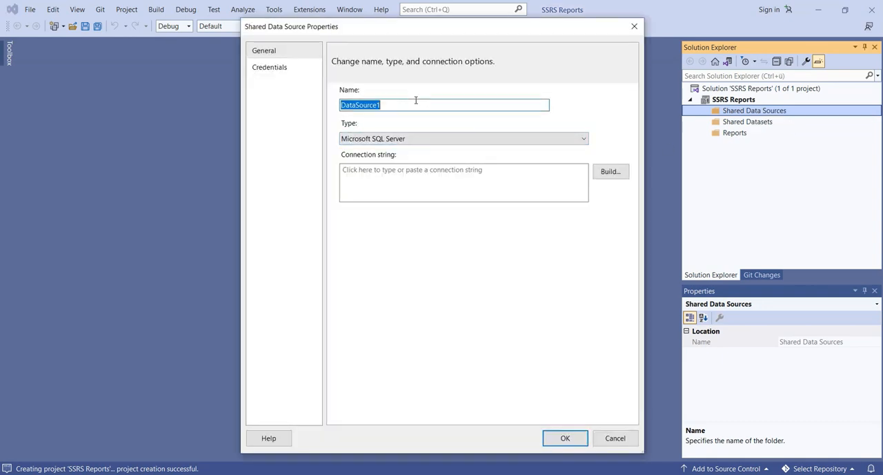
key("BackSpace")
key("BackSpace")
key("BackSpace")
key("BackSpace")
key("BackSpace")
key("BackSpace")
key("BackSpace")
key("BackSpace")
key("BackSpace")
key("BackSpace")
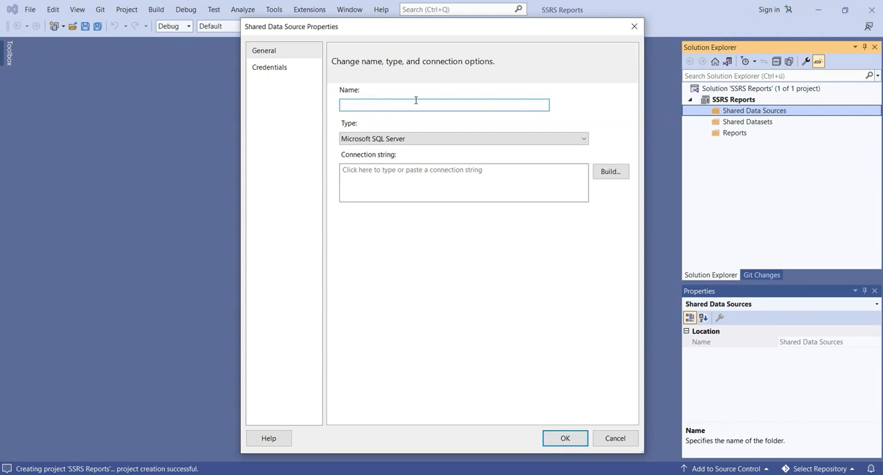
type("SSRS Da")
key("BackSpace")
type("S")
Step: Build the data source's connection to server LAPTOP-A2A3B29R\MSSQLSERVER2012 and the AdventureWorksDW2012 database
left_click(609, 175)
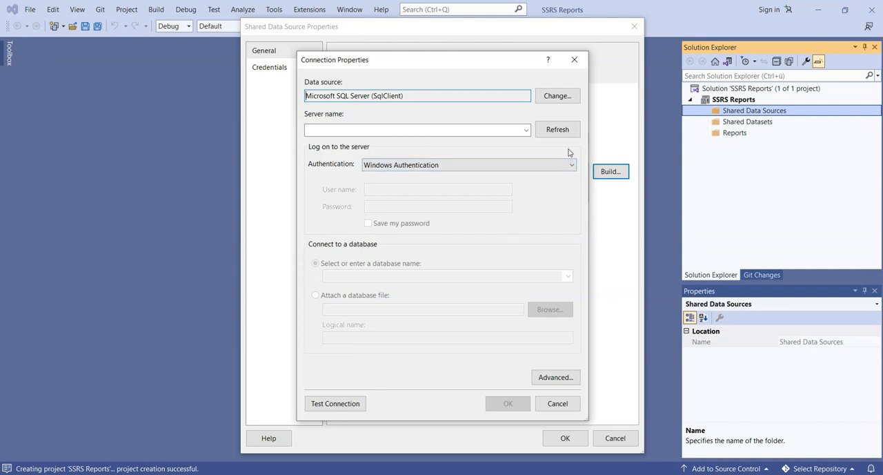
left_click(525, 130)
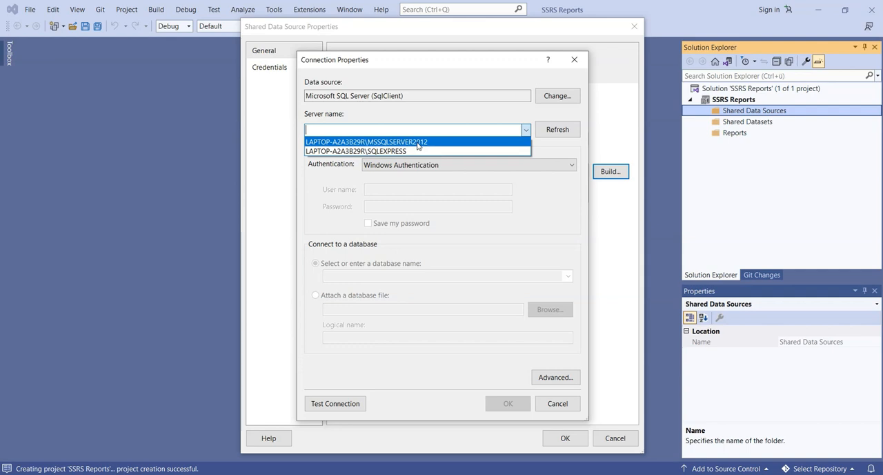
left_click(417, 142)
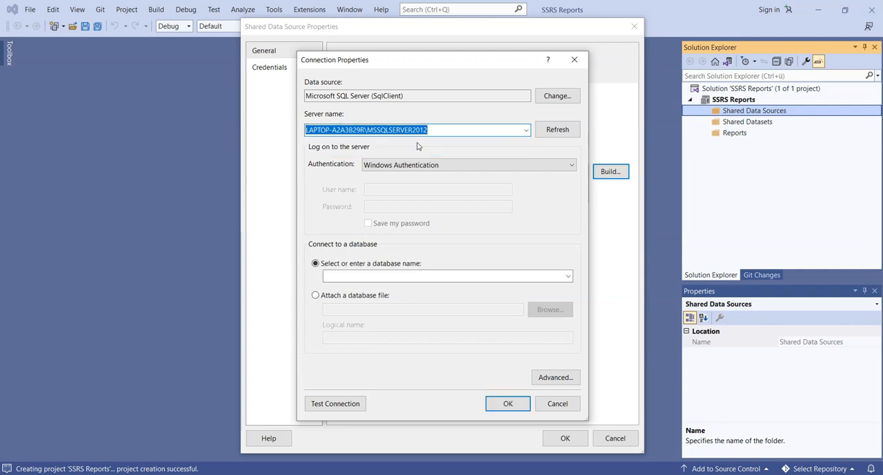
left_click(568, 277)
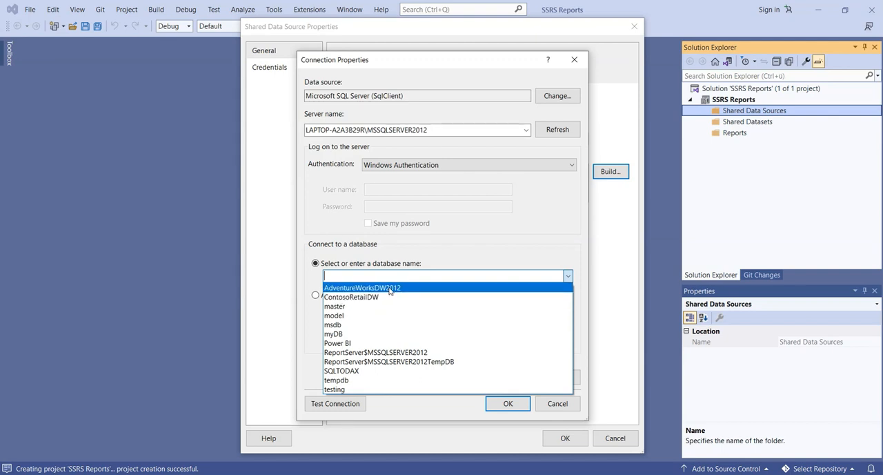
left_click(390, 291)
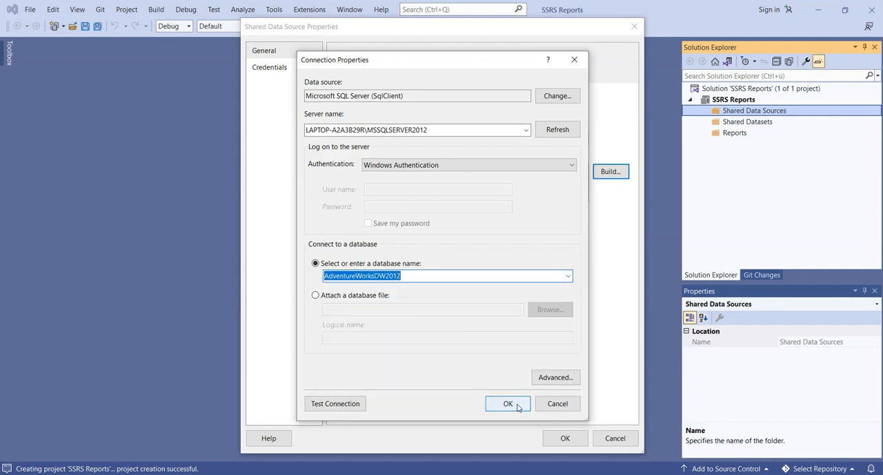
Step: Test the database connection and save the shared data source, expanding the Shared Data Sources folder to show it
left_click(319, 406)
left_click(476, 288)
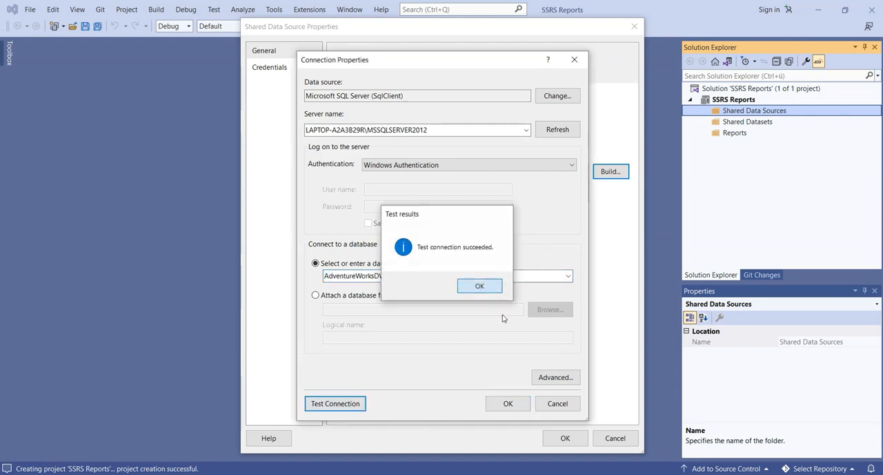
left_click(509, 403)
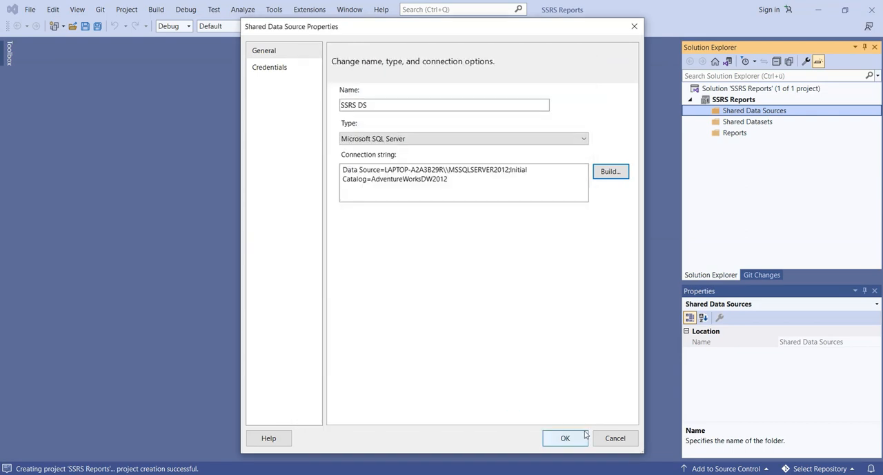
left_click(573, 440)
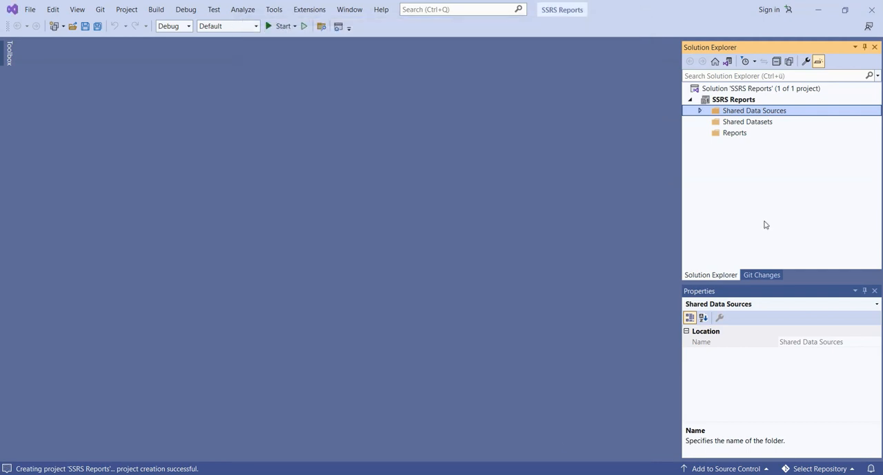
left_click(698, 111)
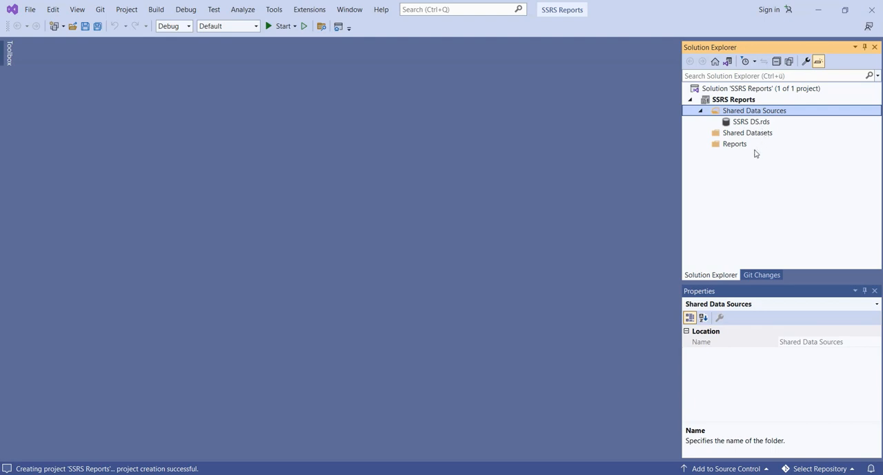
Step: Add a new empty report named Product Report to the project's Reports folder
left_click(735, 145)
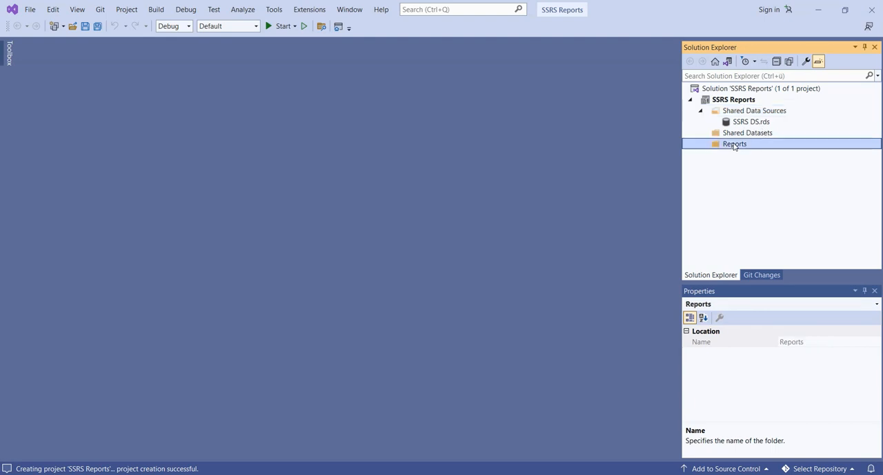
right_click(735, 145)
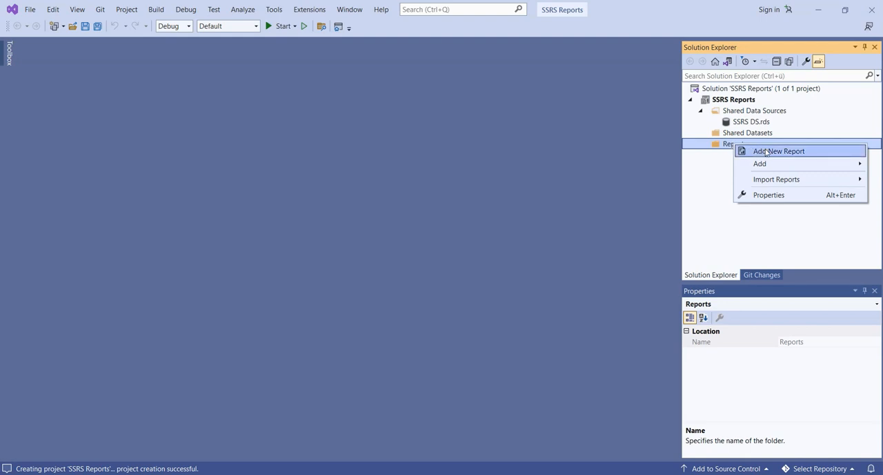
mouse_move(785, 164)
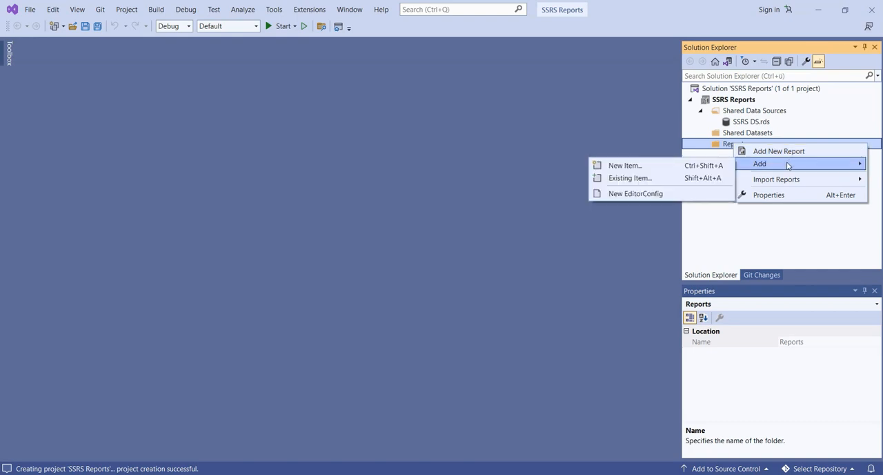
left_click(693, 166)
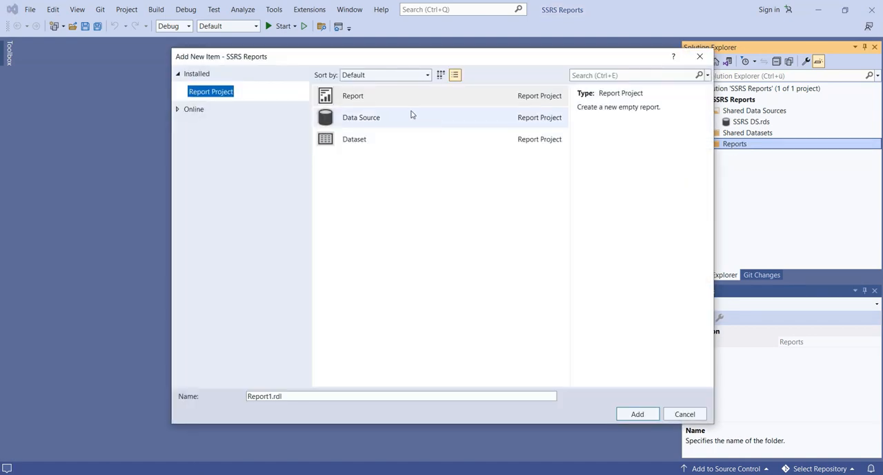
left_click(365, 103)
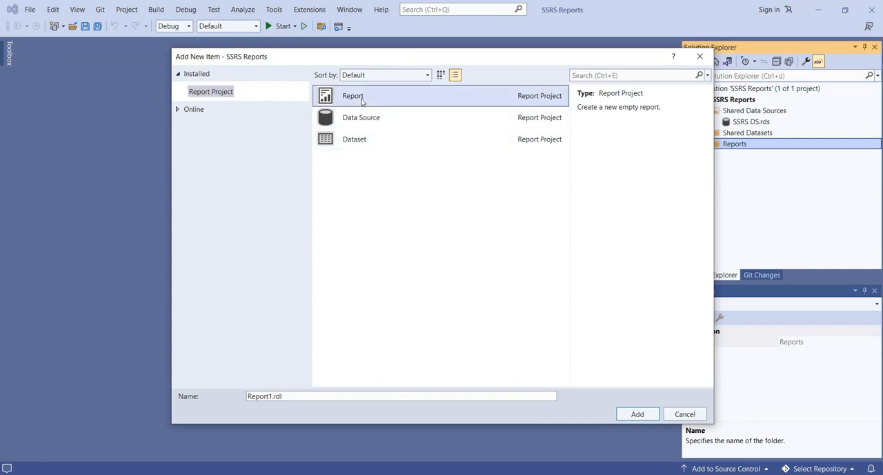
left_click(294, 394)
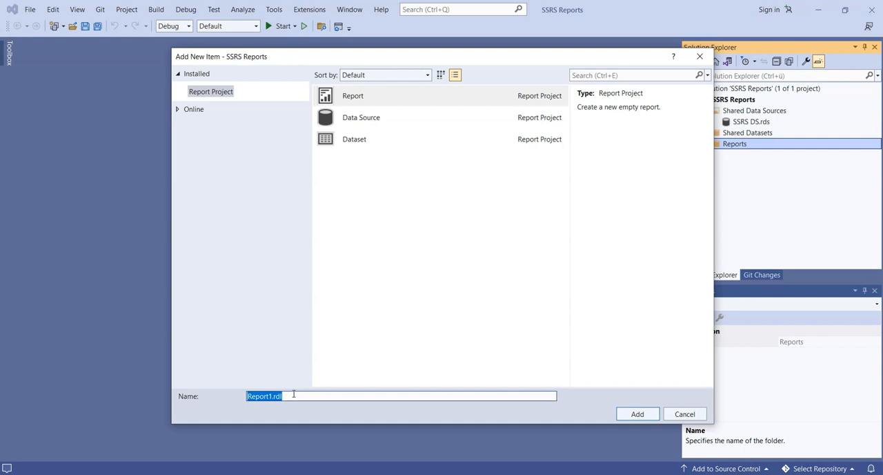
type("Producg")
key("BackSpace")
type("t Repo")
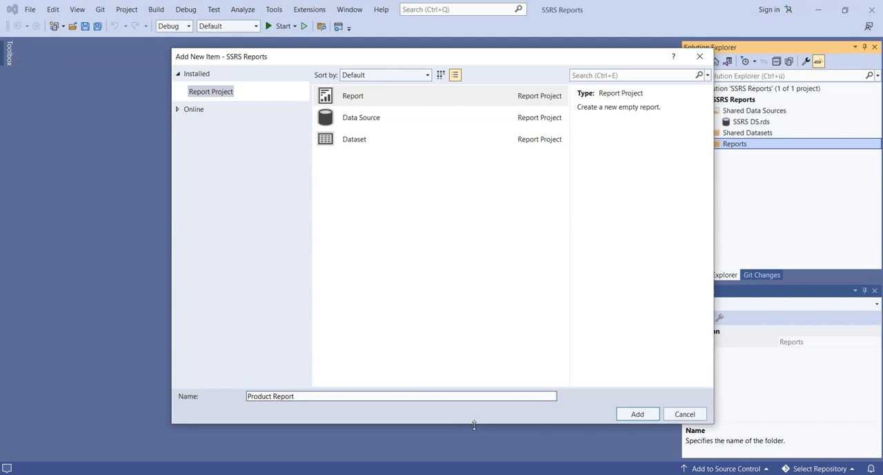
left_click(637, 414)
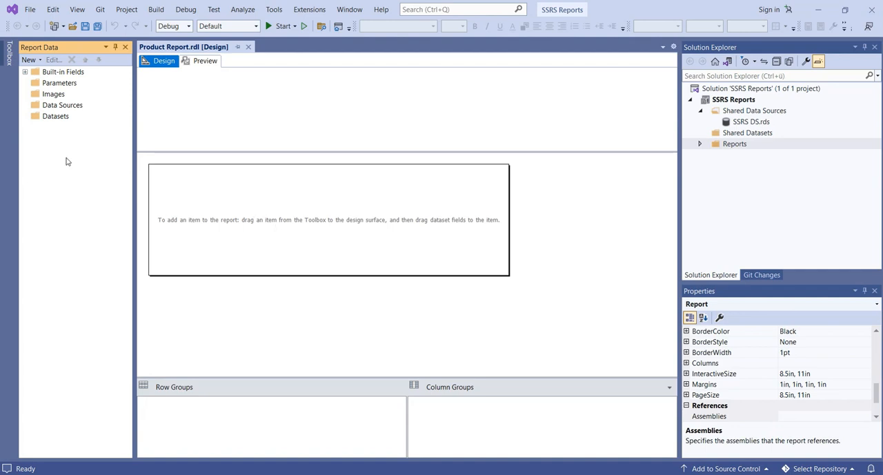
Step: Start a new dataset for the report and set it to be embedded in the report
right_click(56, 120)
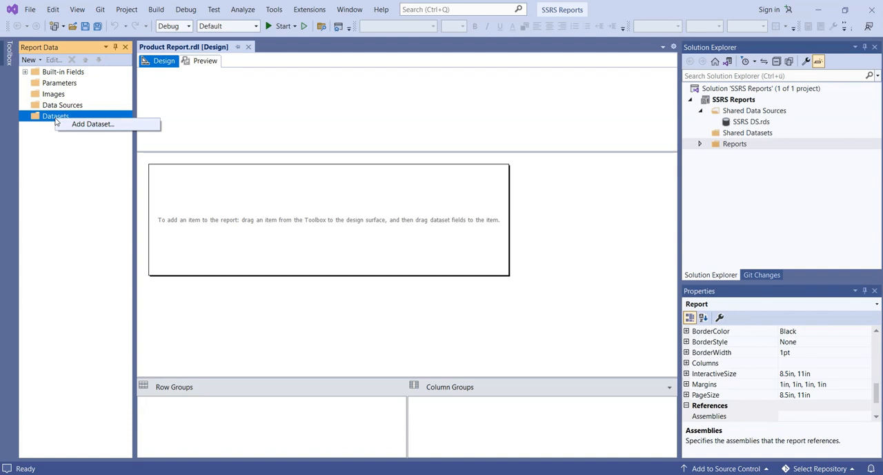
left_click(84, 127)
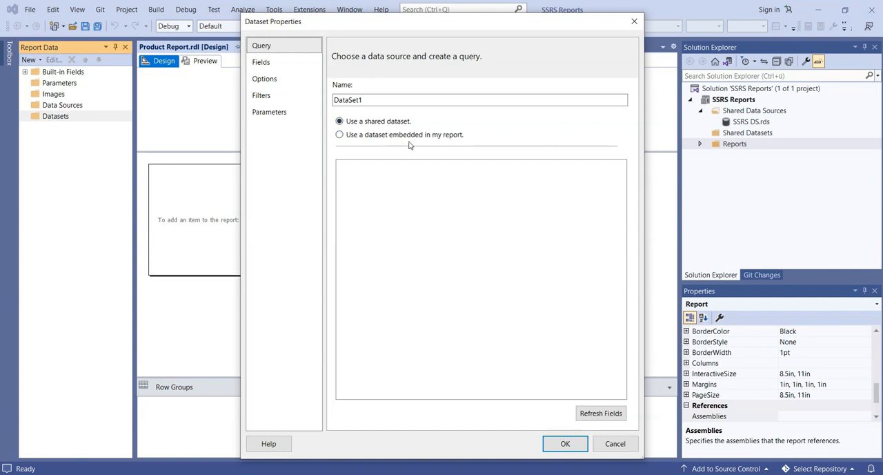
left_click(360, 137)
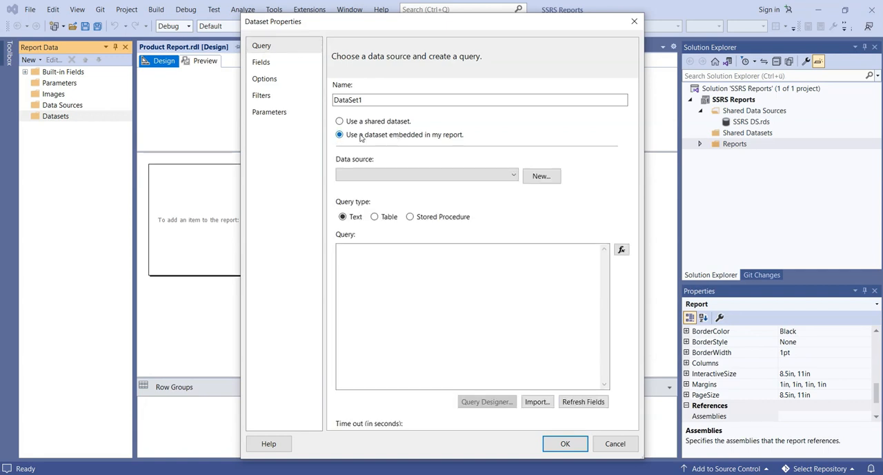
Step: Give the dataset a new data source that references the shared data source SSRS DS, and save the dataset
left_click(405, 175)
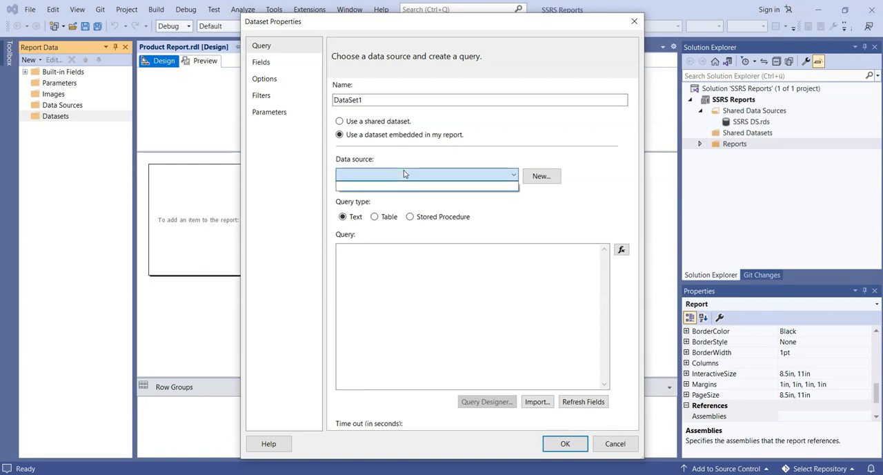
left_click(549, 177)
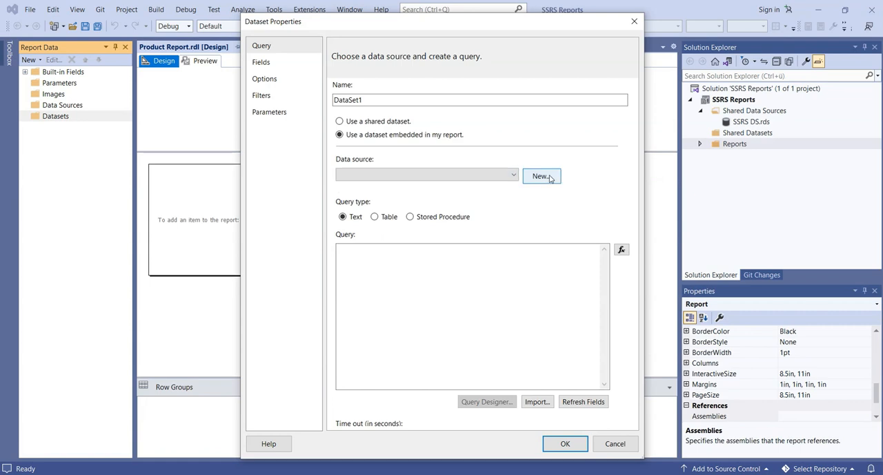
left_click(550, 178)
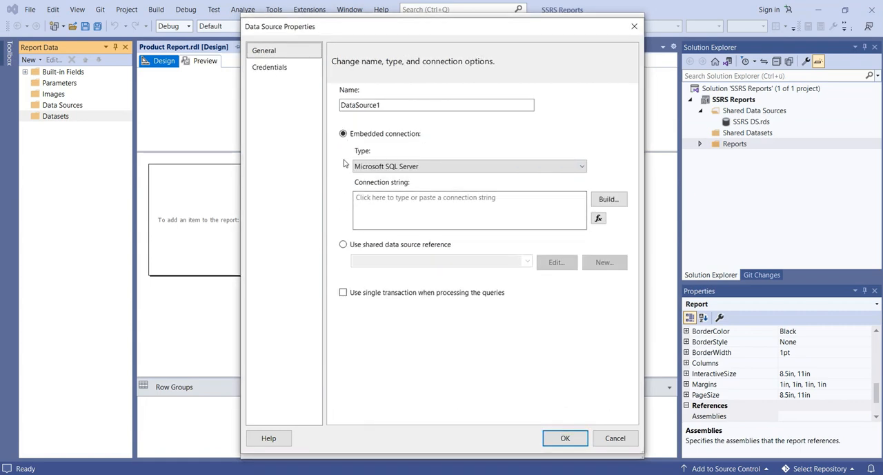
left_click(358, 247)
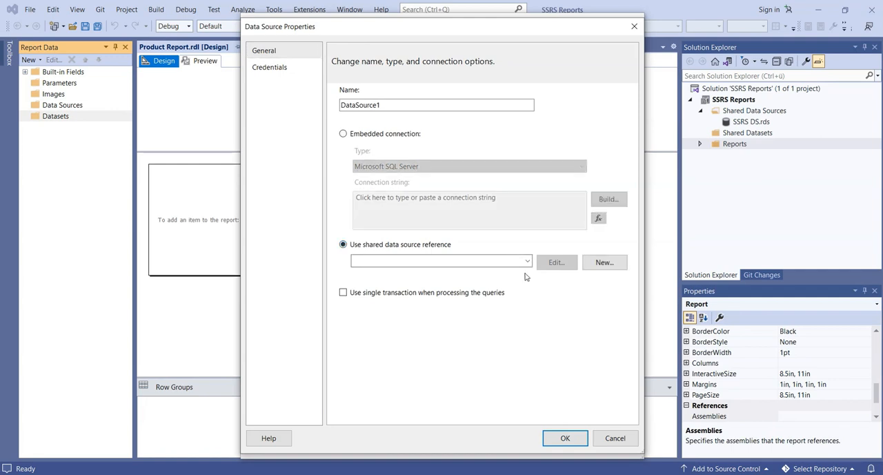
left_click(528, 261)
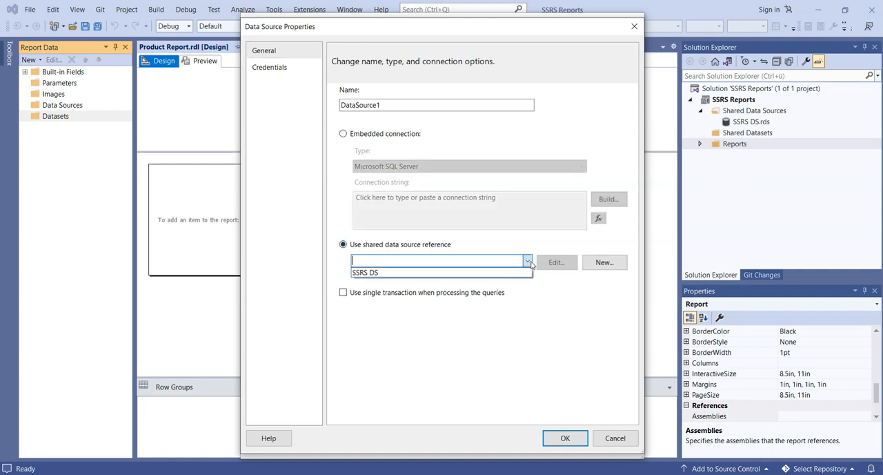
left_click(423, 273)
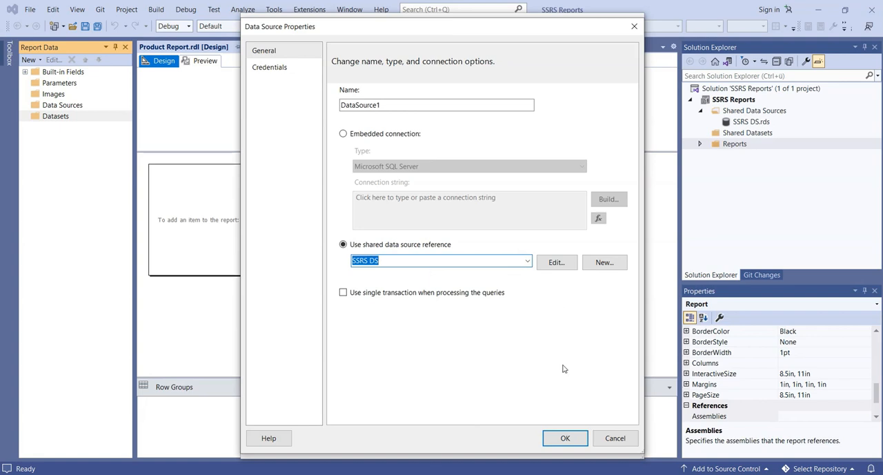
left_click(567, 439)
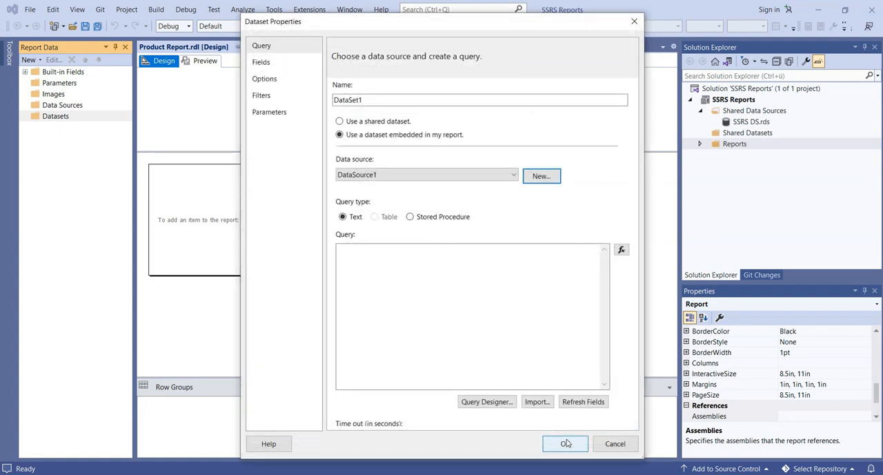
left_click(565, 444)
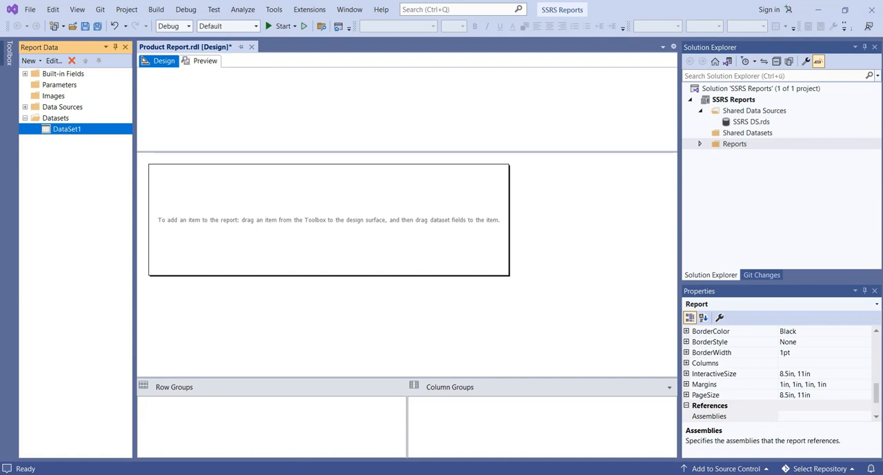
Step: Switch to SQL Server Management Studio, open a new query and expand the columns of the dbo.DimProduct table
left_click(444, 474)
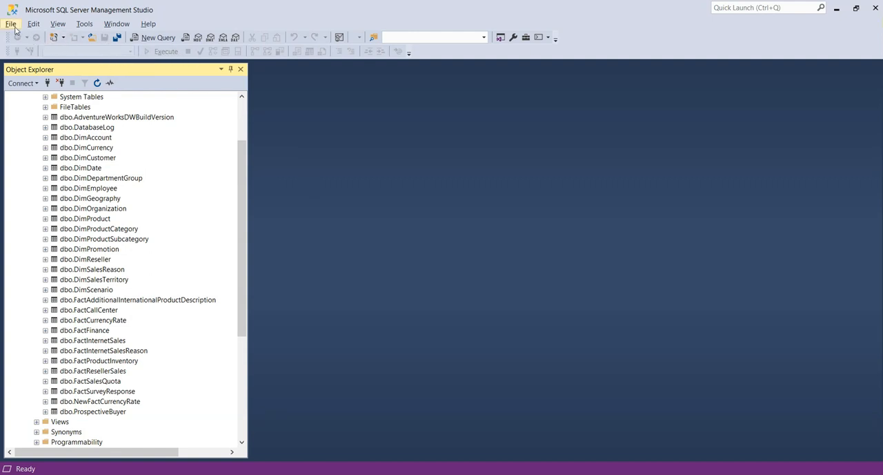
left_click(153, 38)
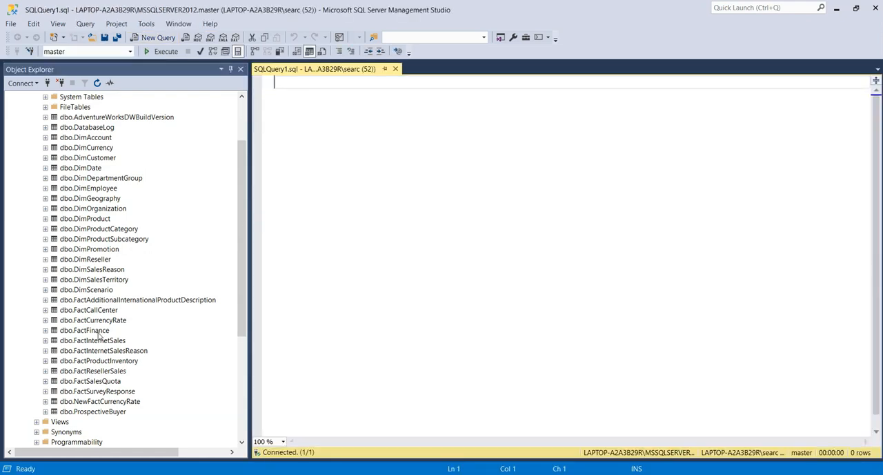
right_click(45, 221)
left_click(35, 224)
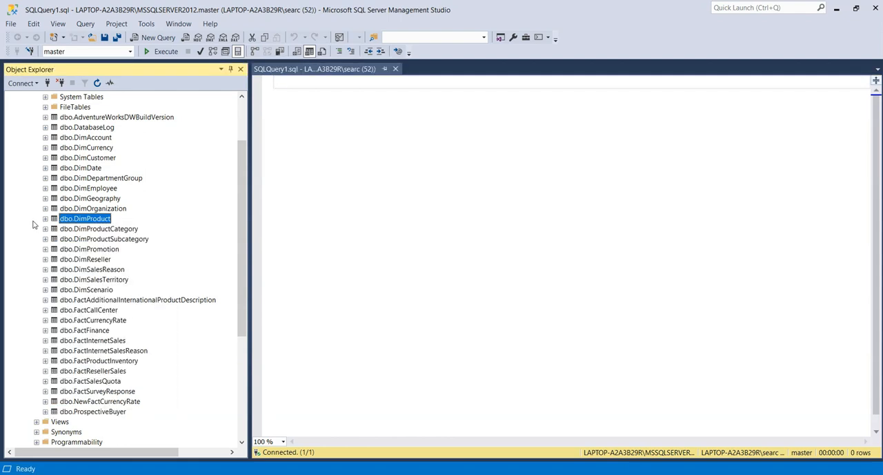
left_click(46, 220)
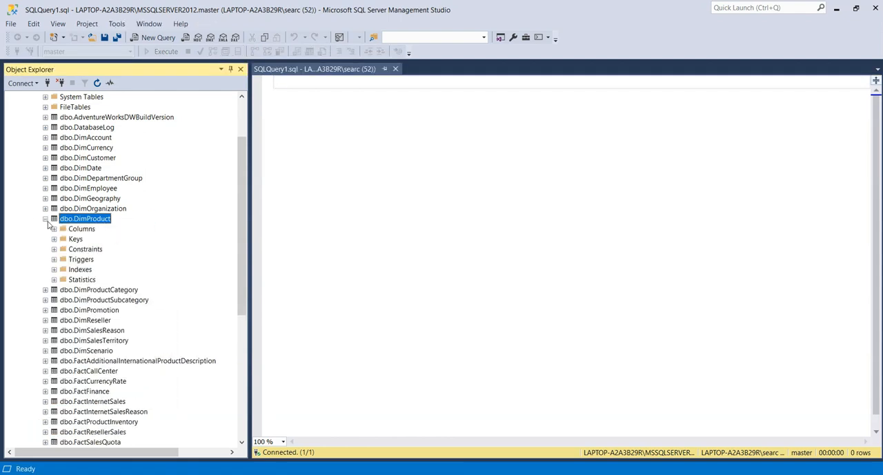
left_click(53, 229)
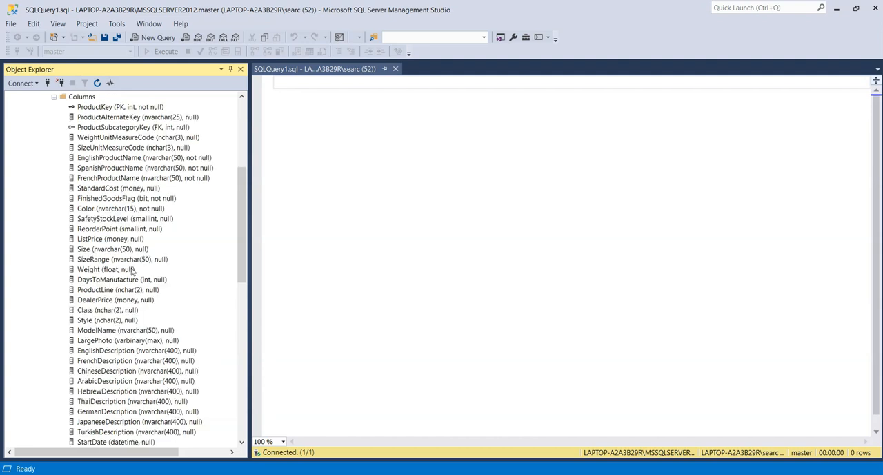
Step: Begin the query in the empty editor with "Select * from"
left_click(365, 173)
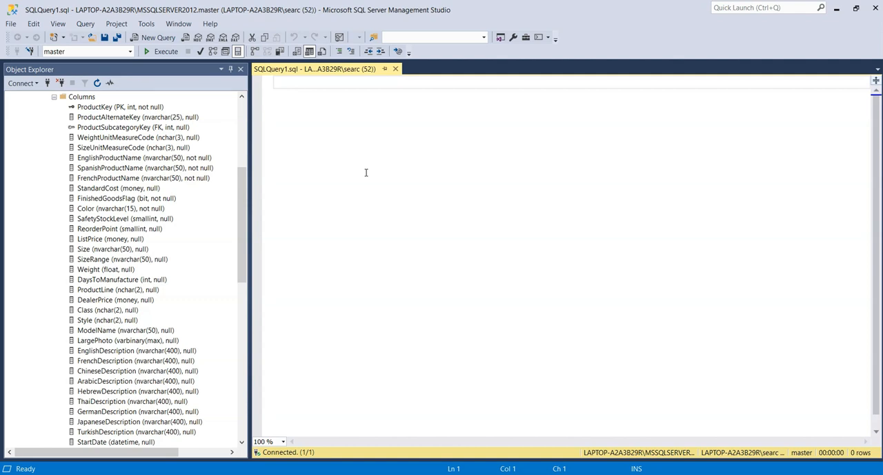
type("S")
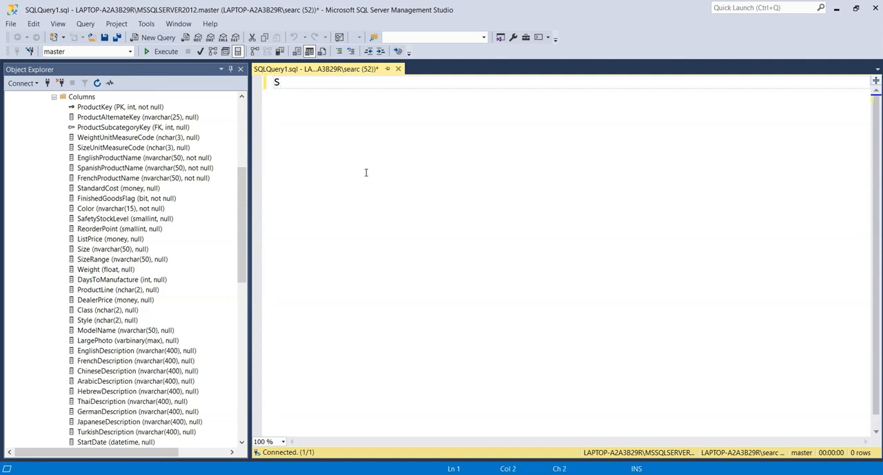
type("elect * from#")
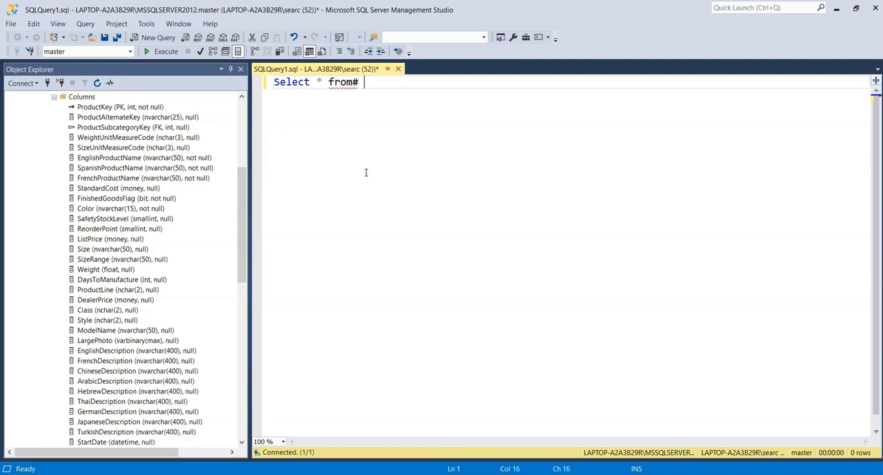
key("BackSpace")
key("BackSpace")
Step: Set the query's database to AdventureWorksDW2012, complete the statement as "Select * from DimProduct" and execute it
left_click(241, 96)
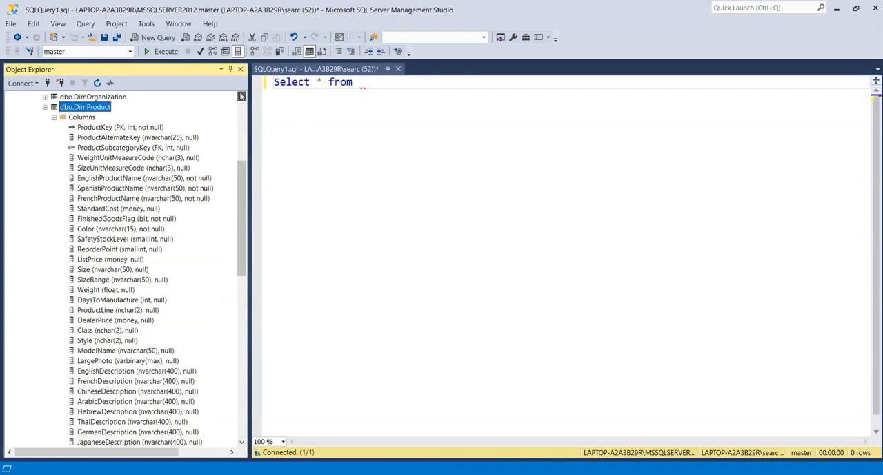
left_click(241, 96)
left_click(417, 97)
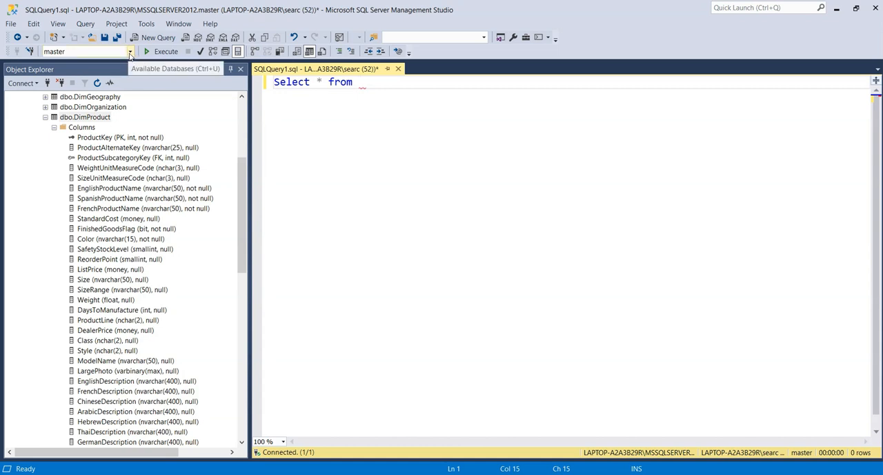
left_click(129, 52)
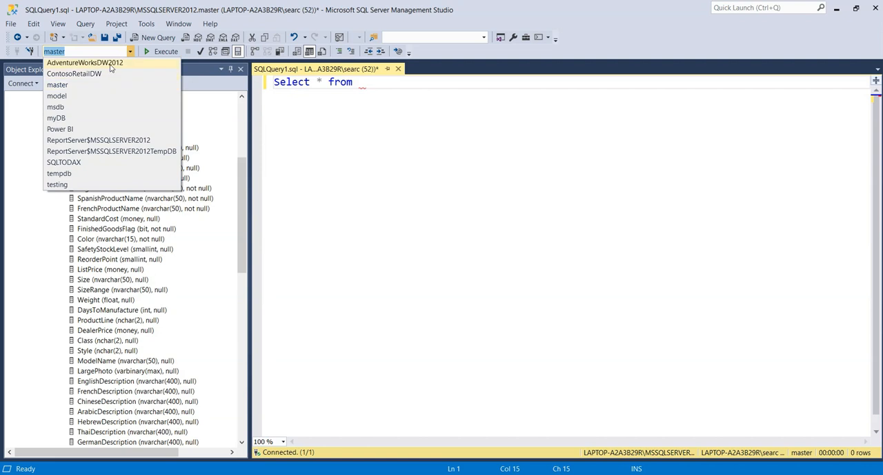
left_click(111, 63)
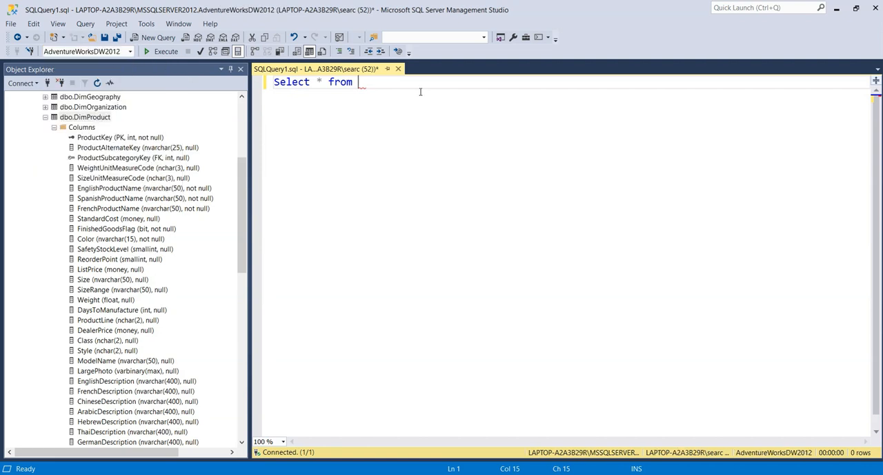
type("dimPr")
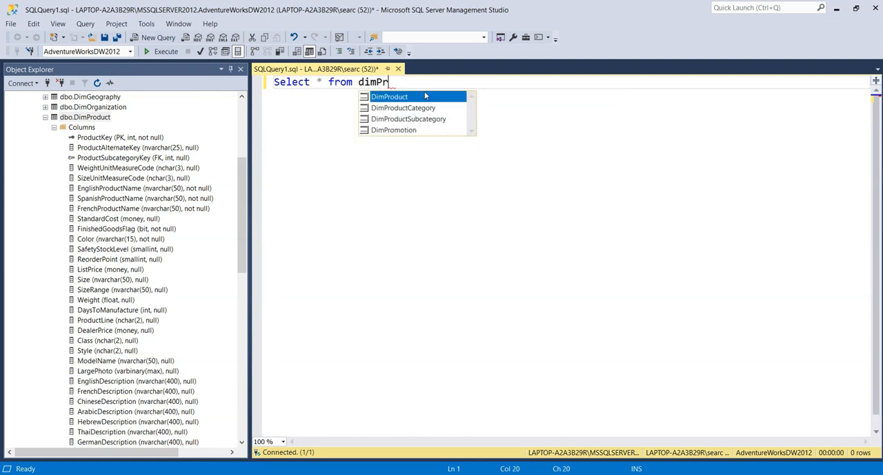
double_click(409, 96)
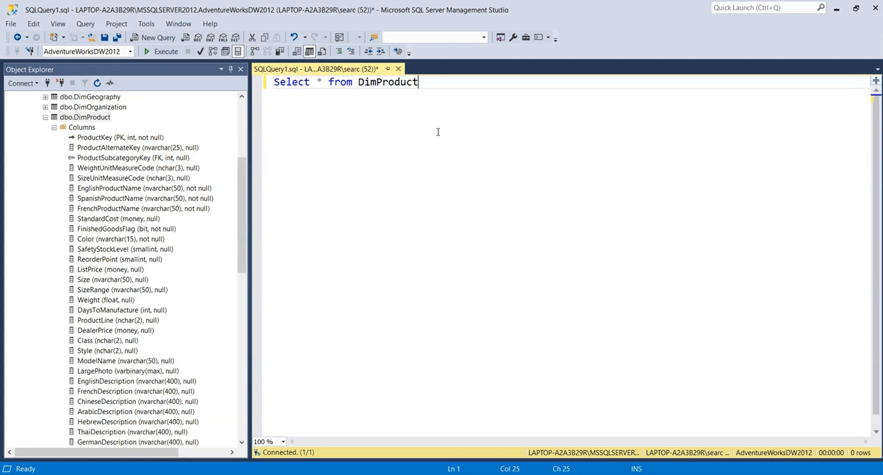
left_click(164, 51)
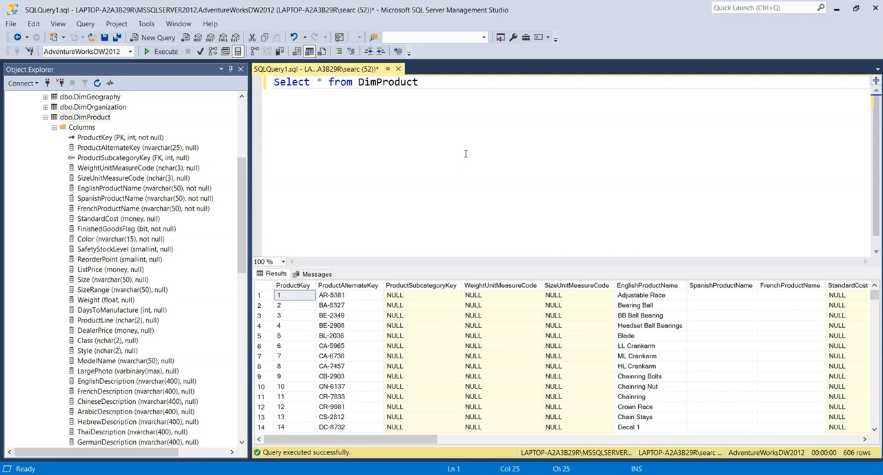
Step: Remove the asterisk from the Select statement and move "from DimProduct" to its own line below a blank line
key("Left")
key("Left")
key("Left")
key("Left")
key("Left")
key("Left")
key("Left")
key("Left")
key("Left")
key("Left")
key("Left")
key("Left")
key("Left")
key("Left")
key("Left")
key("BackSpace")
key("BackSpace")
key("Return")
key("Return")
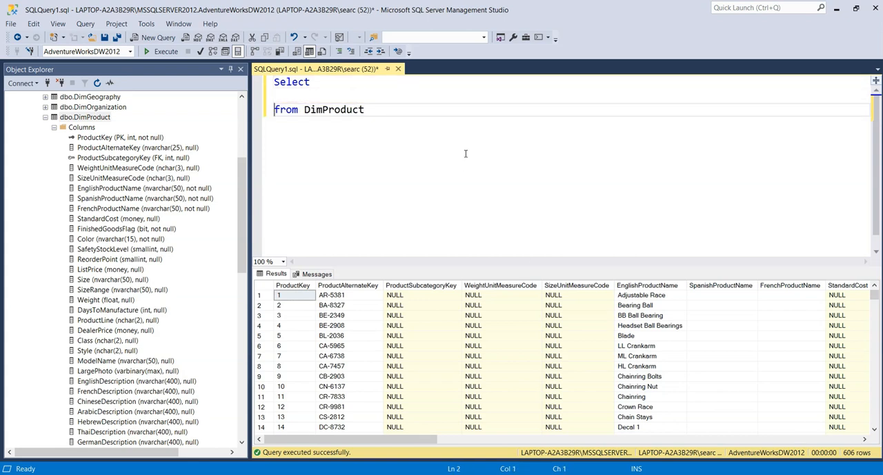
Step: Add EnglishProductName as the first selected column on the blank line below Select, followed by a comma and a new line
key("Up")
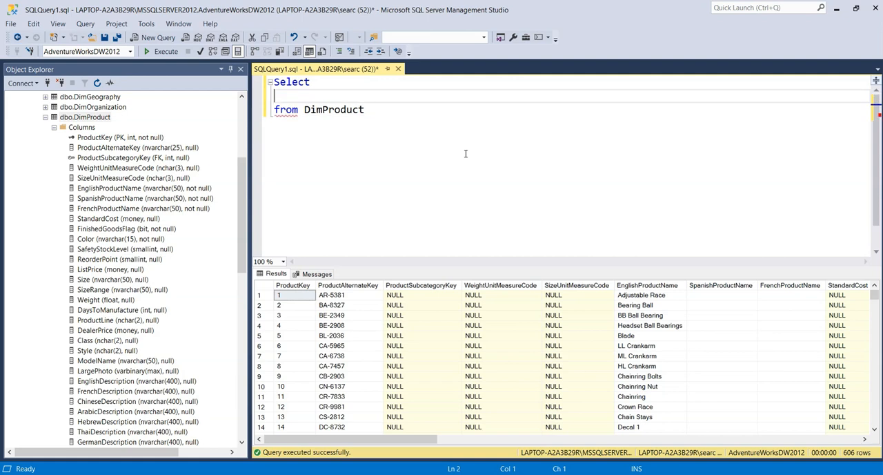
type("Englis")
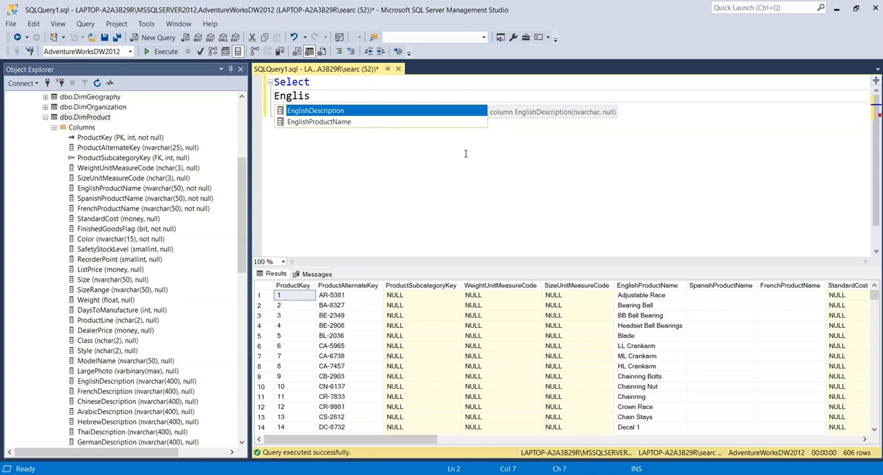
key("Down")
key("Tab")
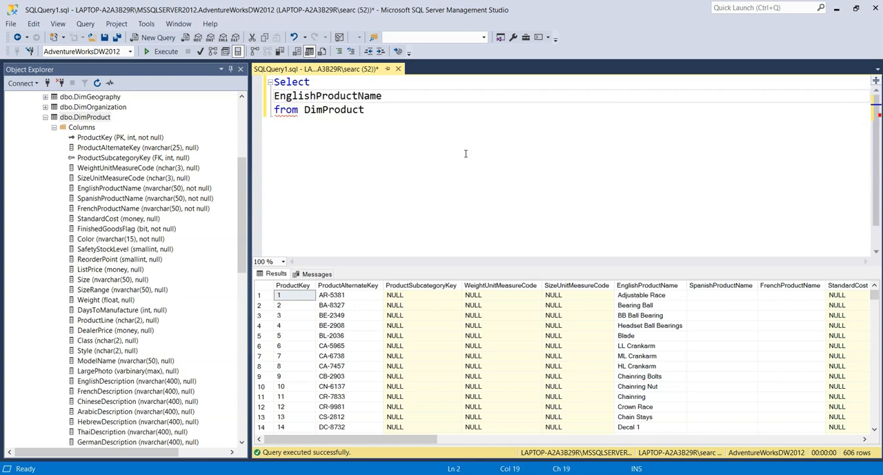
type(",")
key("Return")
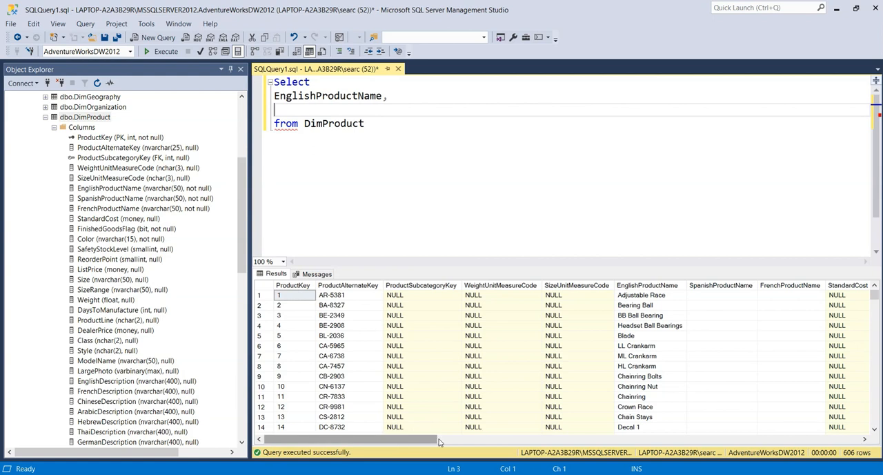
Step: Add the Color and ListPrice columns to the Select list on separate lines and execute the query
left_click_drag(404, 441, 534, 442)
type("Color")
key("Tab")
type(",")
key("Return")
type("Price")
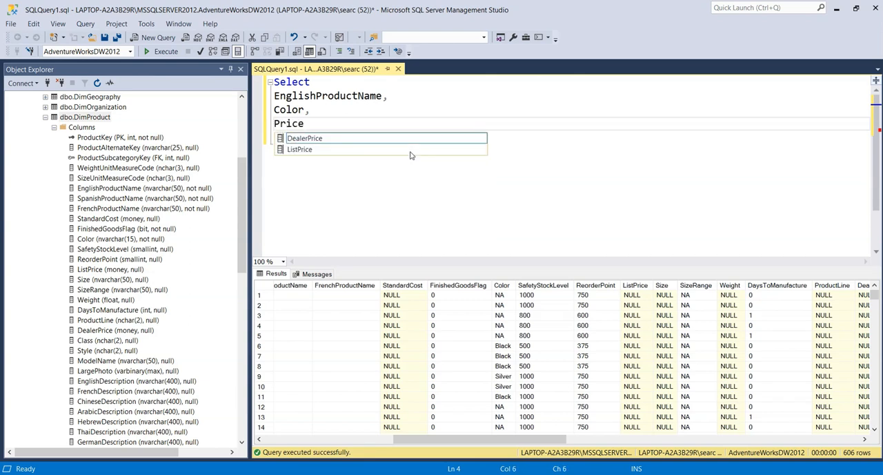
key("Down")
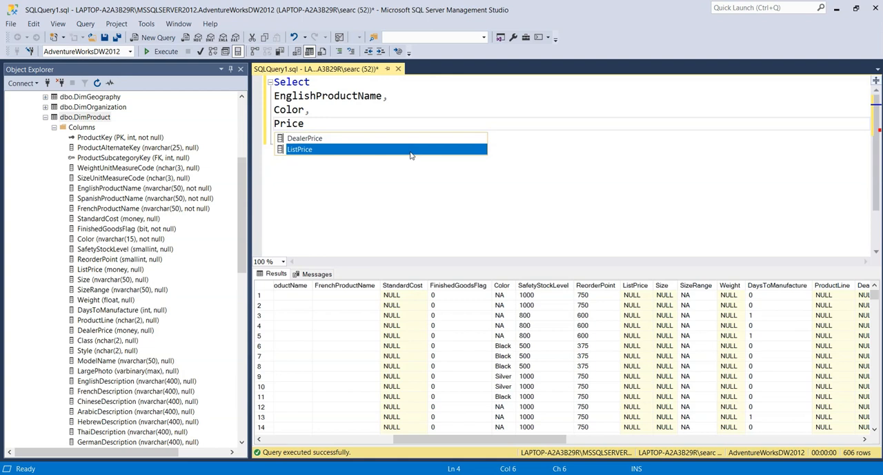
key("Tab")
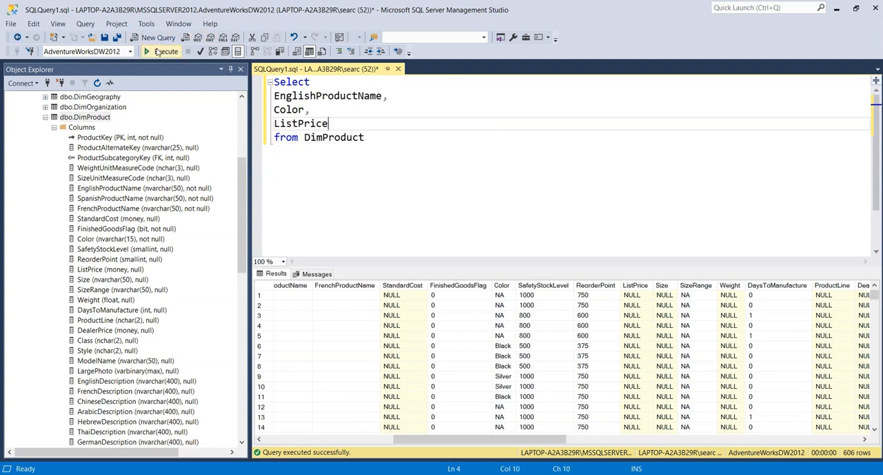
left_click(160, 52)
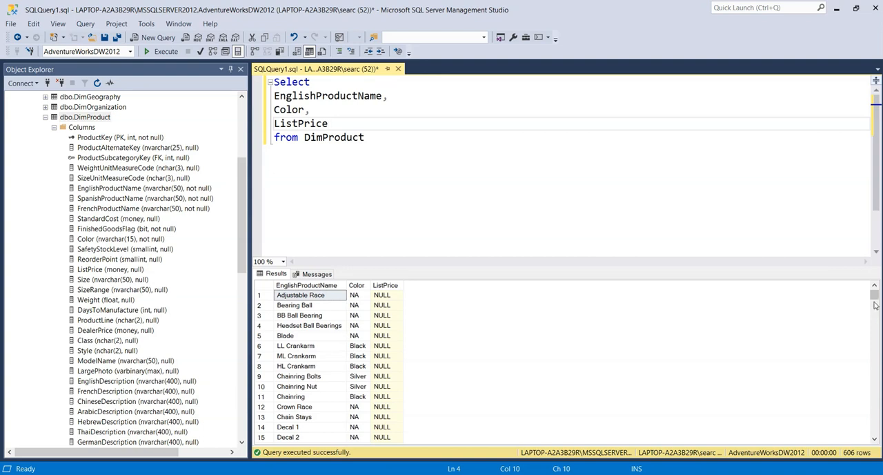
Step: Add the filter "Where ListPrice is not null" on a new line below "from DimProduct" and execute the query
right_click(877, 393)
mouse_move(874, 297)
left_mouse_down()
mouse_move(875, 433)
mouse_move(875, 295)
left_mouse_up()
key("Down")
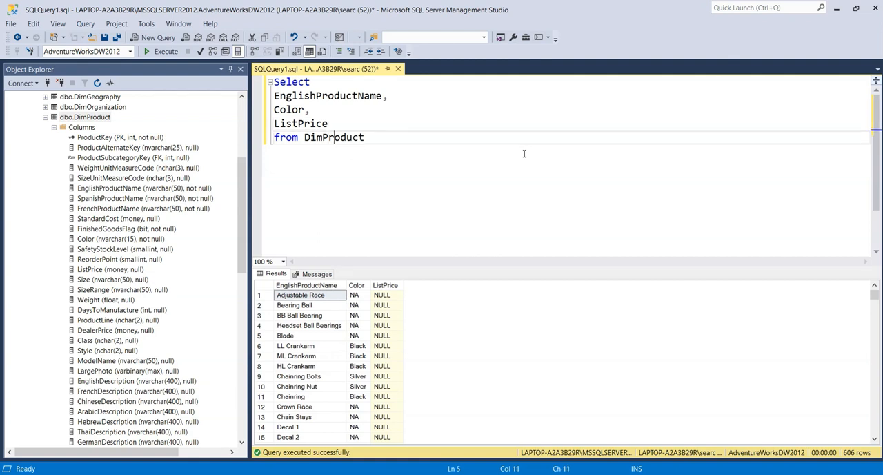
key("Return")
type("Whee")
key("BackSpace")
key("BackSpace")
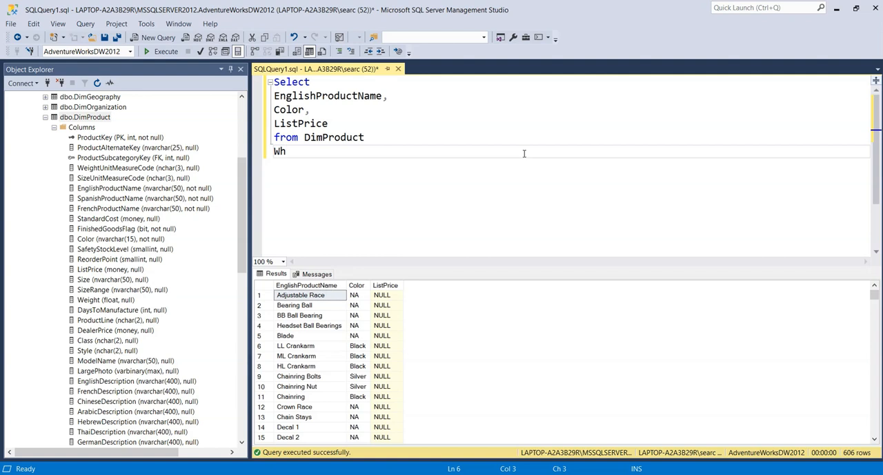
type("ere ListPrice")
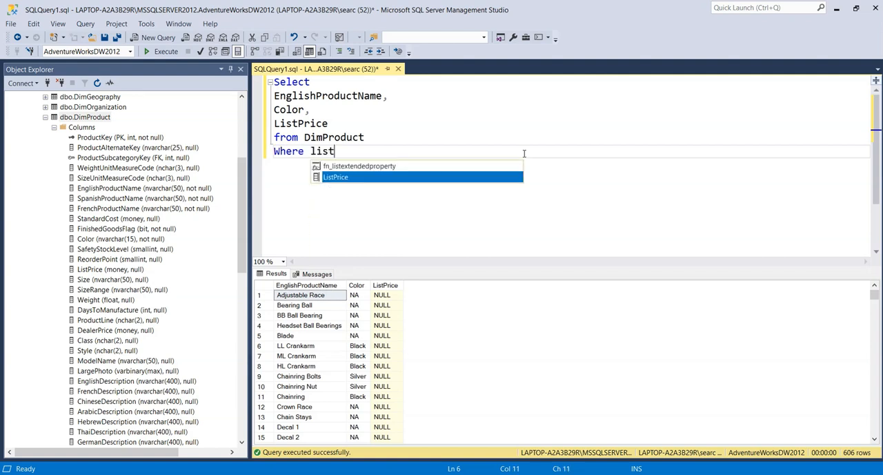
type(" is n")
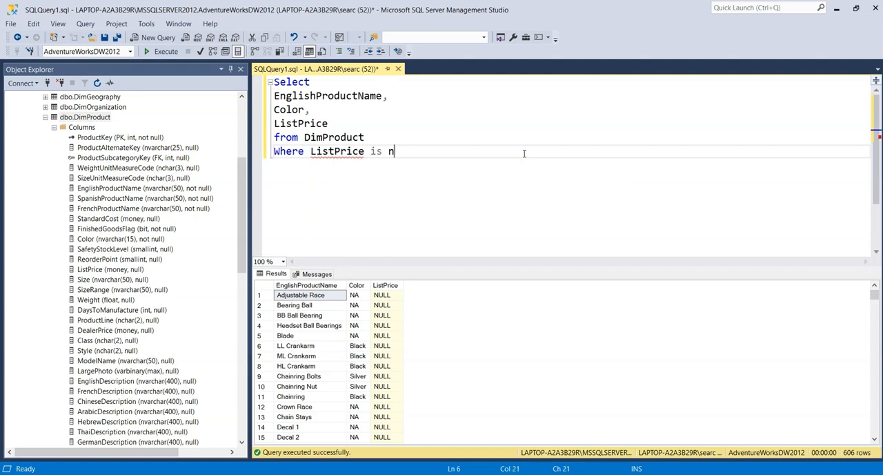
type("ot null")
left_click(162, 52)
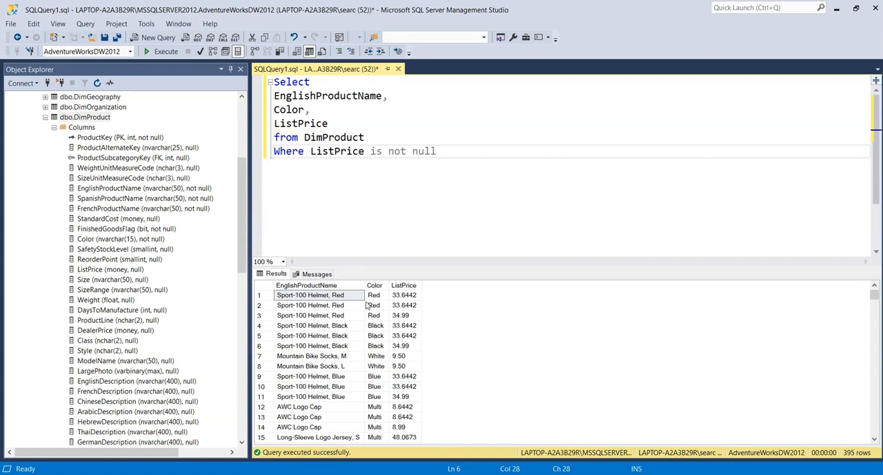
Step: Copy the whole query, switch to Visual Studio and apply it as the query text of the embedded dataset DataSet1
key("ctrl+a")
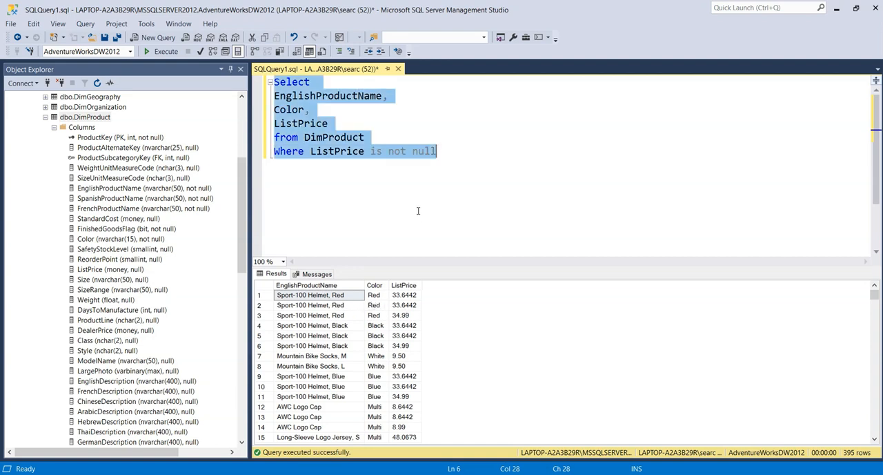
key("ctrl+c")
key("alt+Tab")
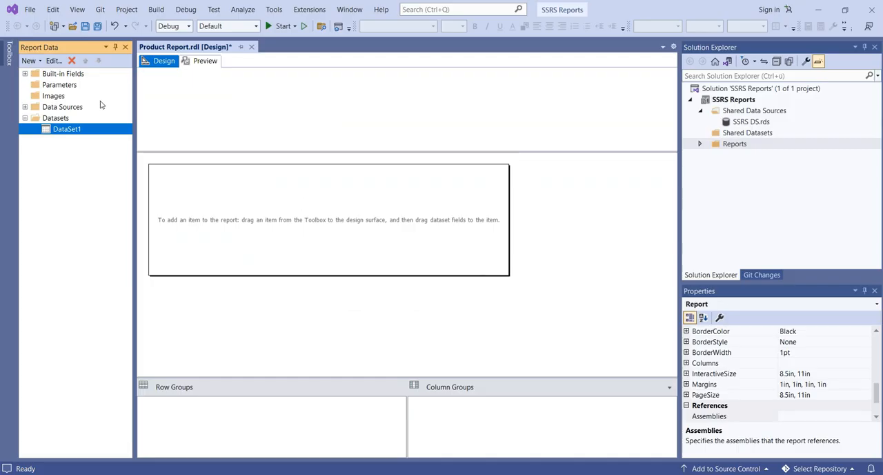
double_click(67, 130)
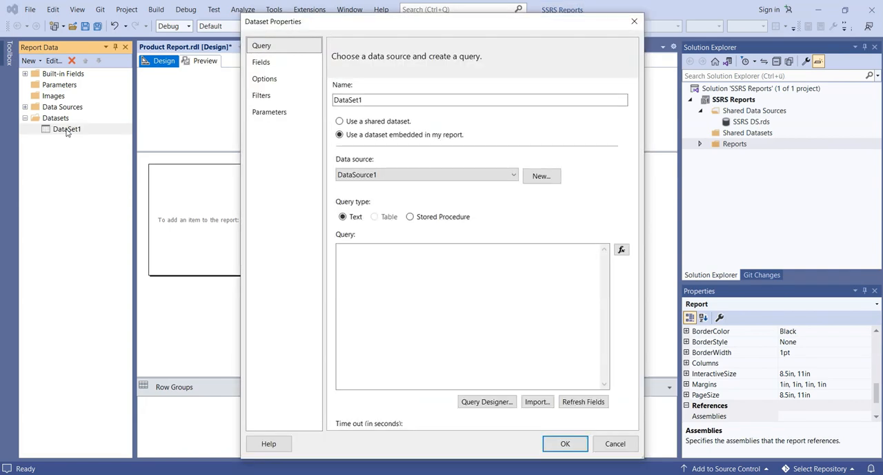
left_click(395, 276)
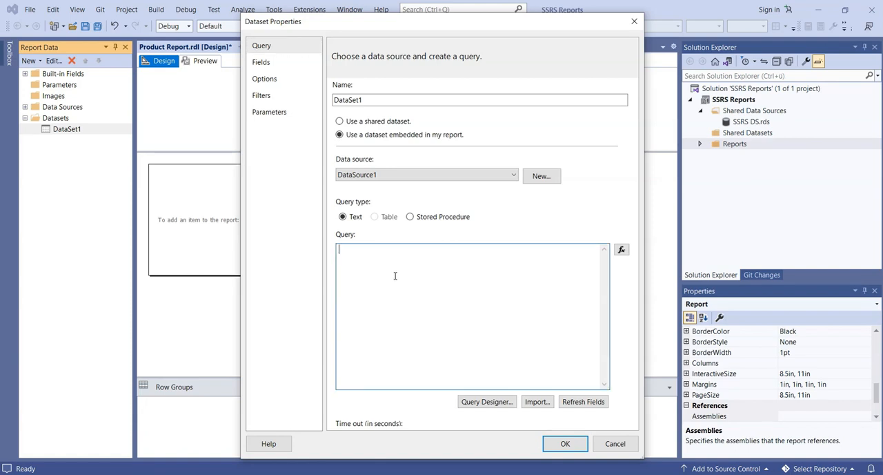
key("ctrl+v")
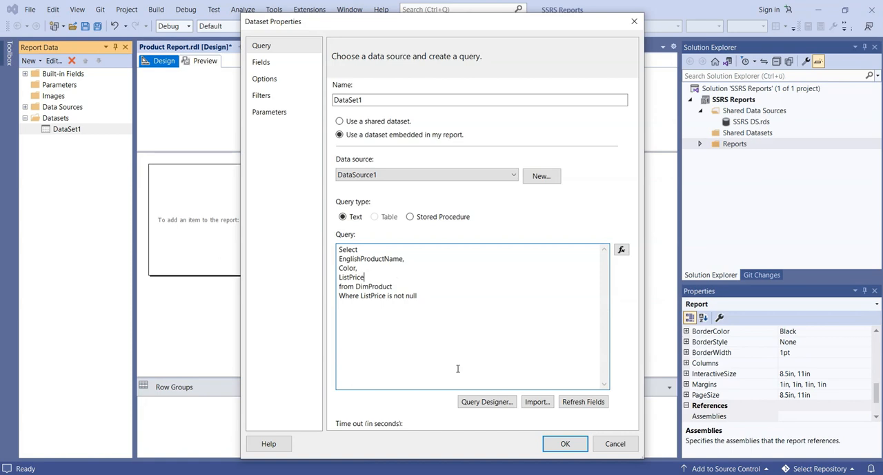
left_click(565, 445)
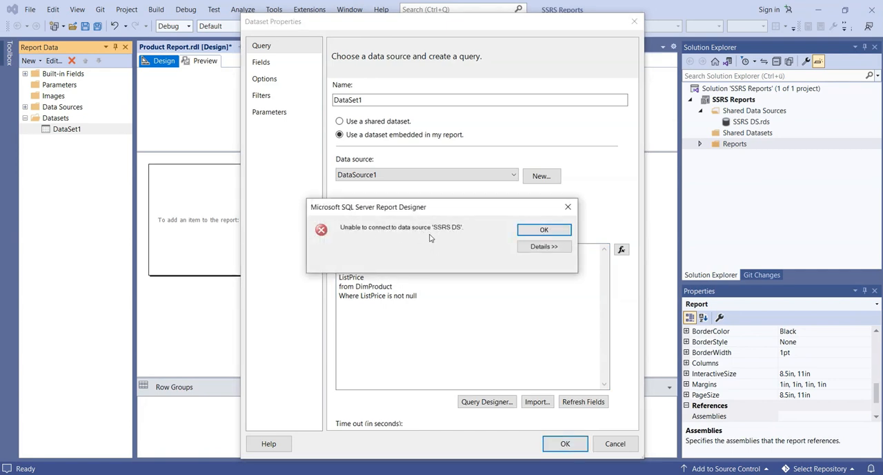
Step: Check the details of the data source connection error and review the query stored in DataSet1
left_click(540, 248)
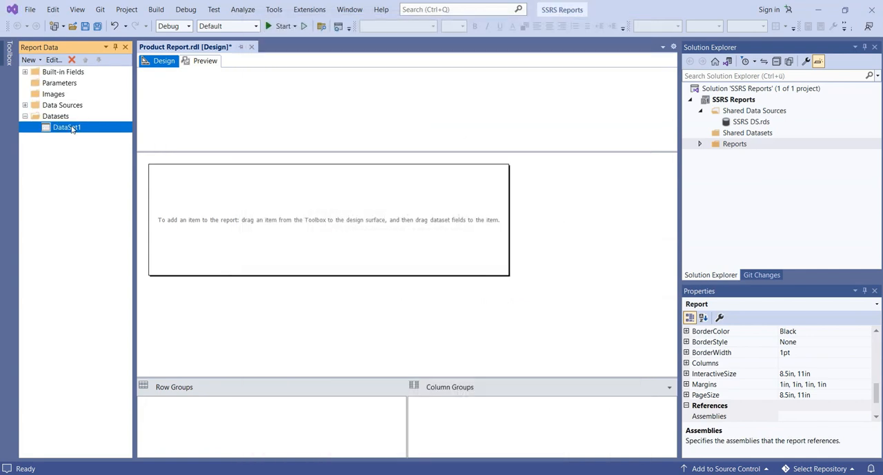
double_click(71, 129)
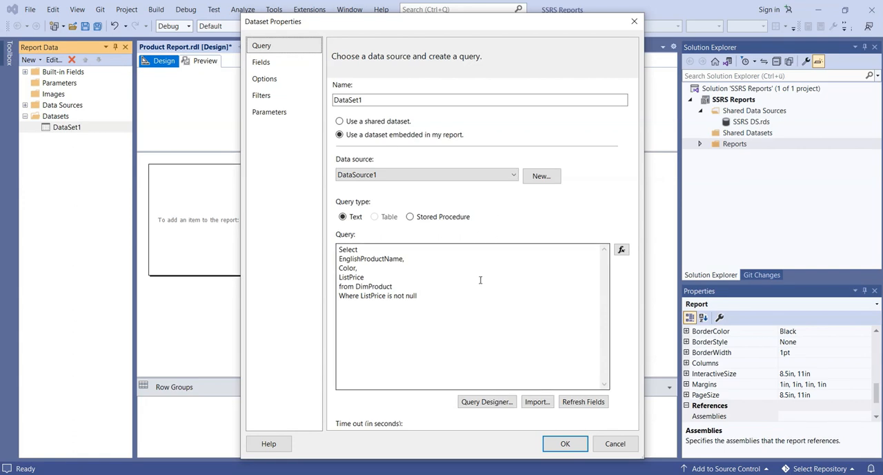
left_click(614, 444)
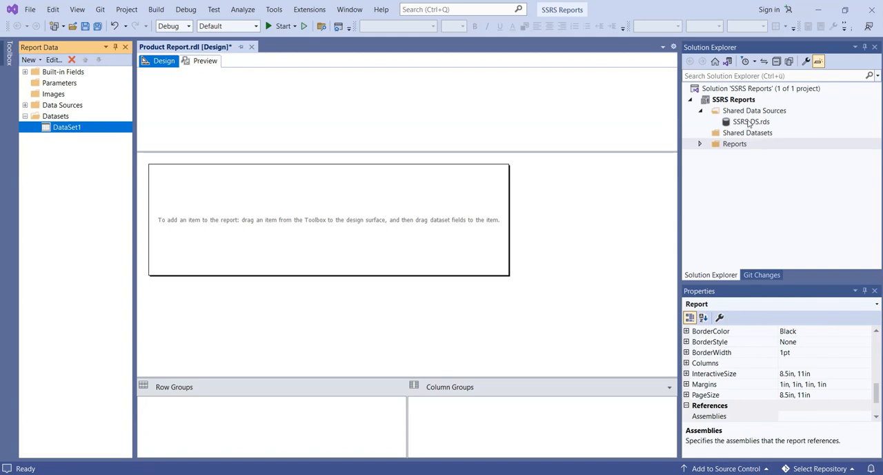
Step: Set the connection of the shared data source SSRS DS.rds to Windows Authentication and save its properties
double_click(745, 123)
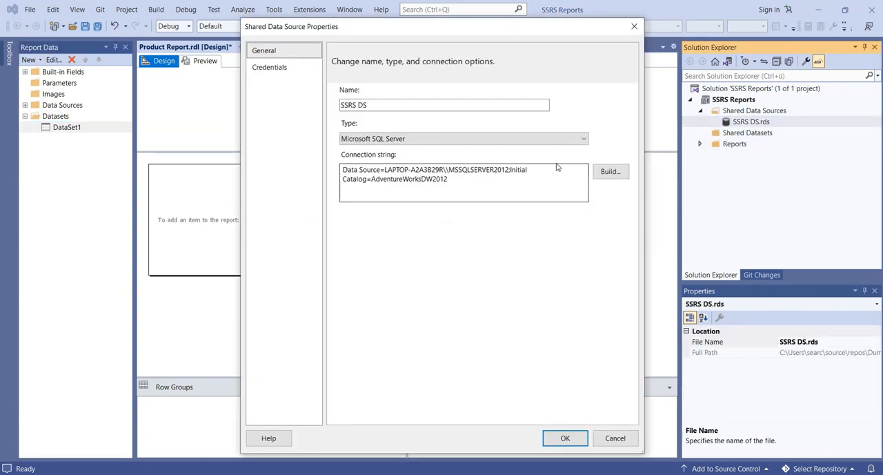
left_click(610, 171)
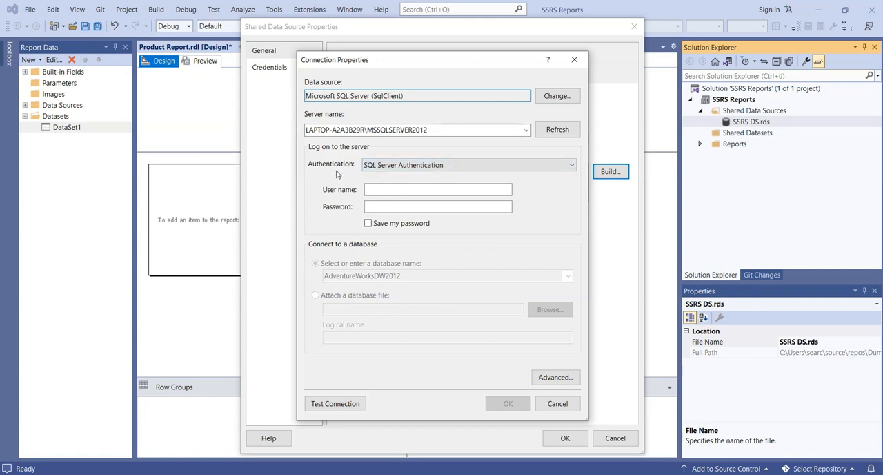
left_click(417, 167)
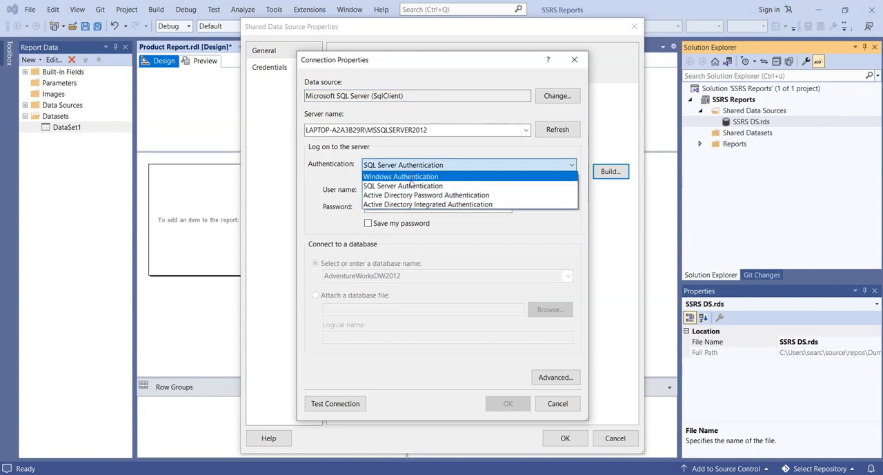
left_click(401, 177)
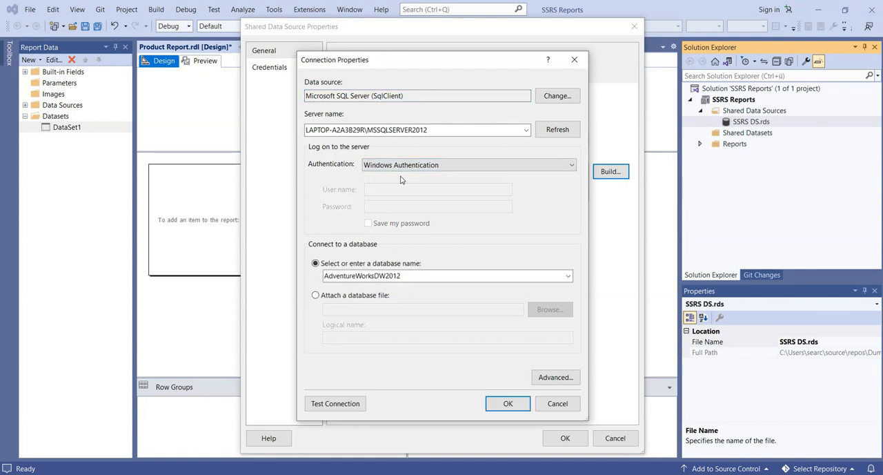
left_click(508, 404)
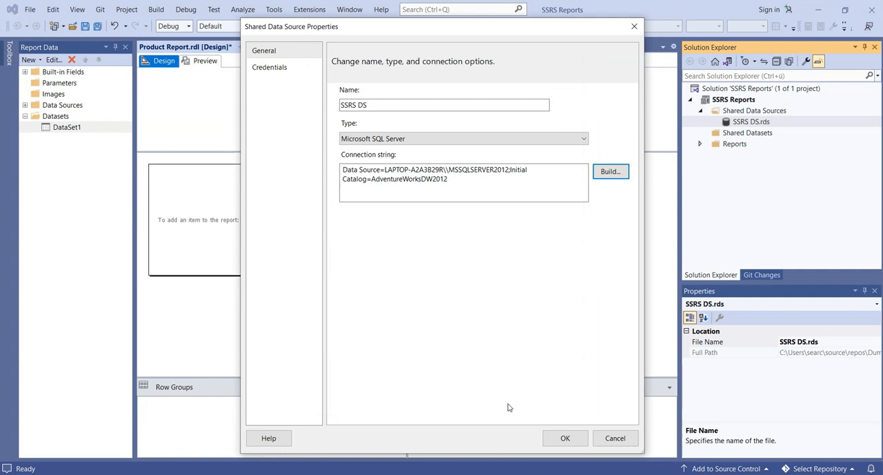
left_click(562, 440)
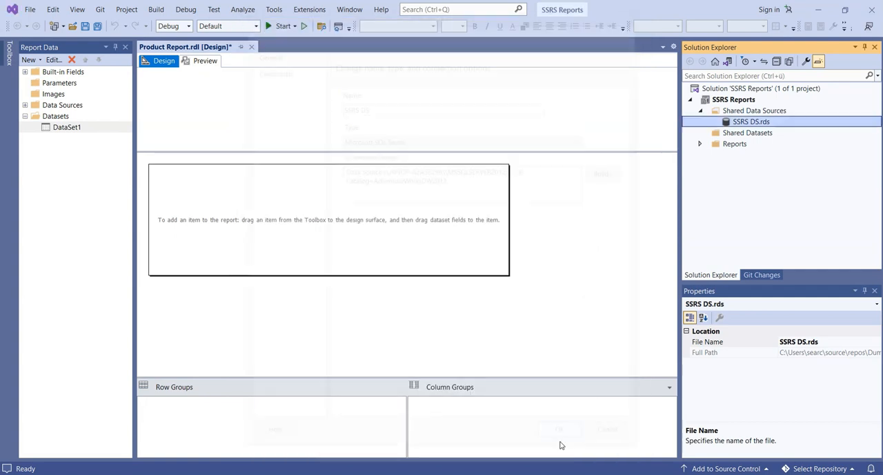
Step: Refresh the fields of DataSet1, accept its properties and expand the dataset to show its fields
double_click(66, 128)
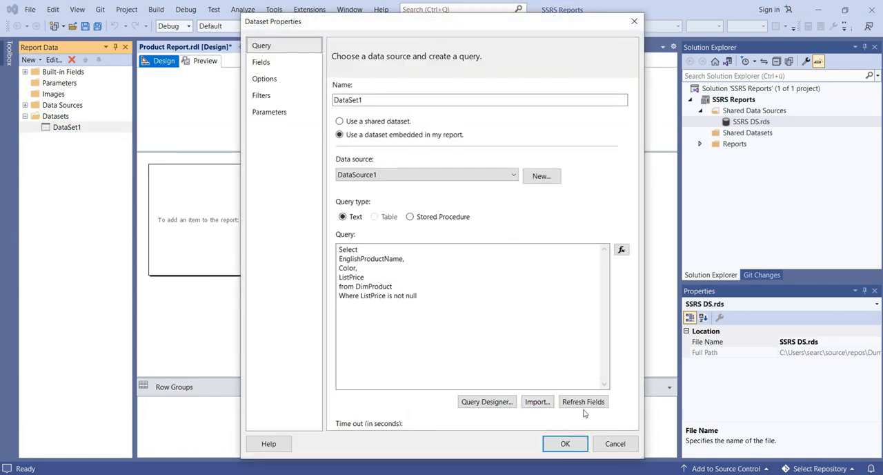
left_click(584, 407)
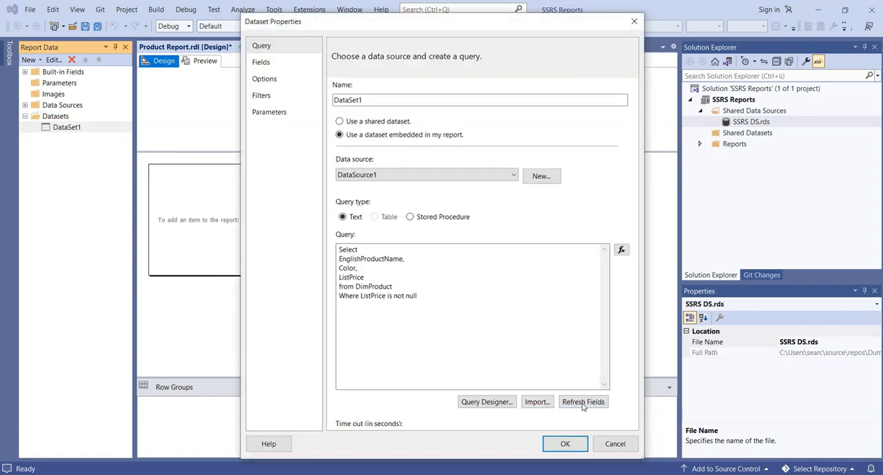
left_click(564, 444)
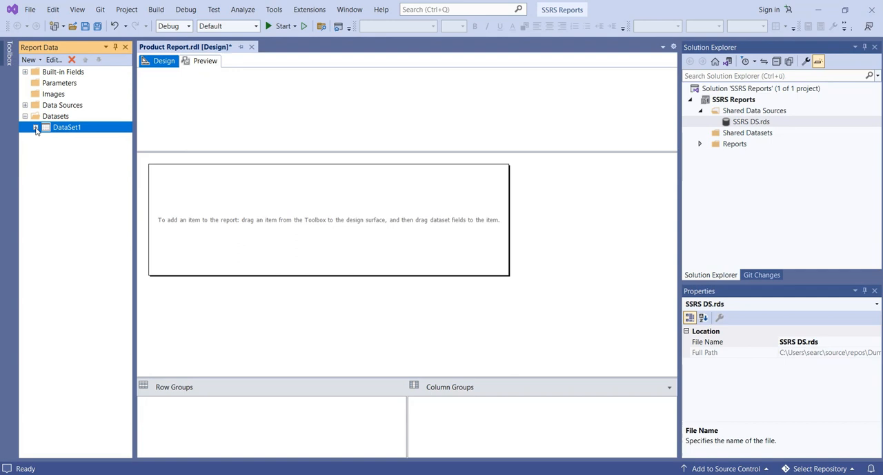
left_click(35, 128)
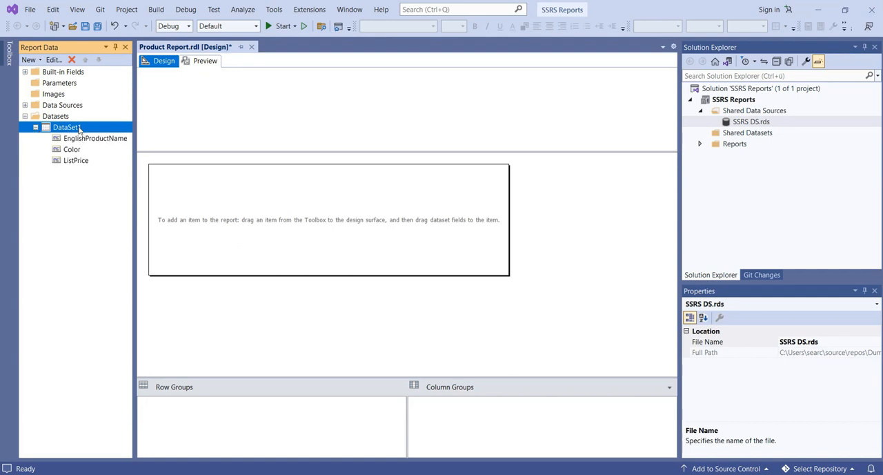